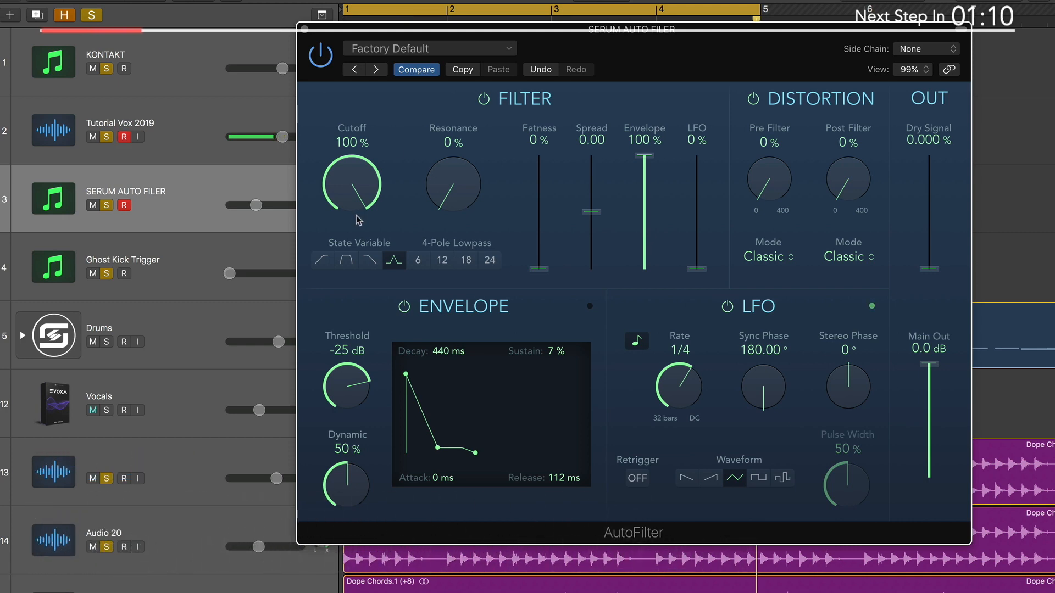
# Step: Switch the AutoFilter to the state variable lowpass and set its envelope to 132 ms decay and 0 % sustain
pyautogui.moveTo(353, 193); pyautogui.dragTo(367, 269)
pyautogui.click(367, 265)
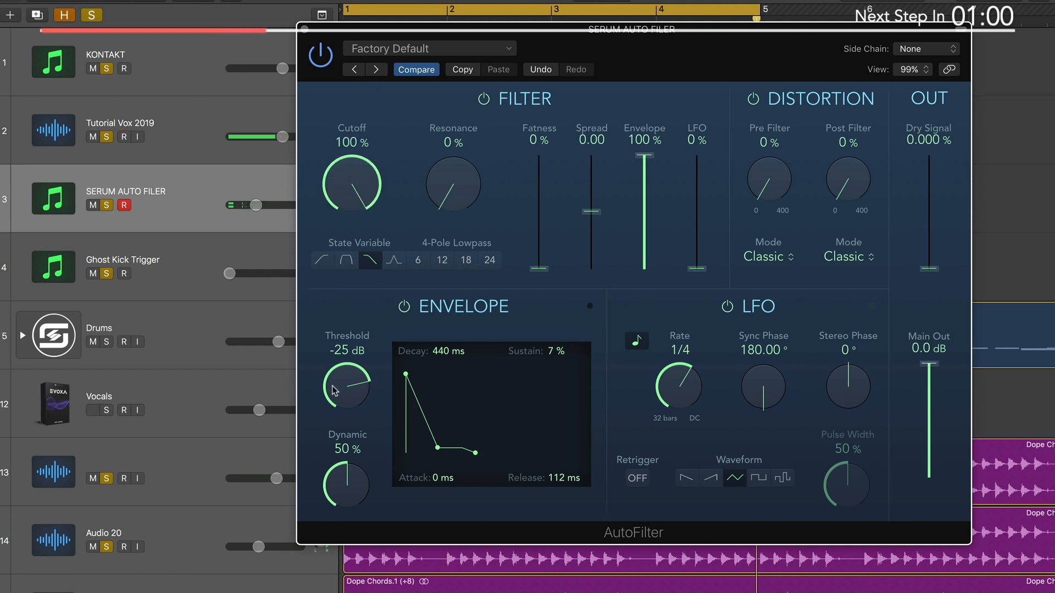
pyautogui.moveTo(438, 448); pyautogui.dragTo(422, 484)
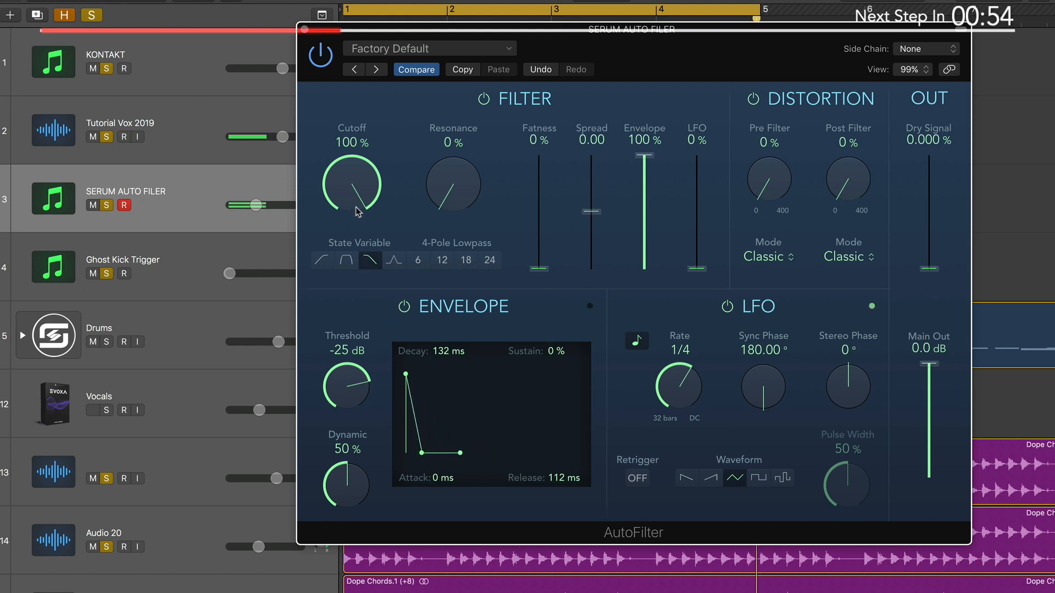
# Step: Lower the filter cutoff to 49 % and raise the filter's LFO amount
pyautogui.moveTo(358, 201); pyautogui.dragTo(357, 300)
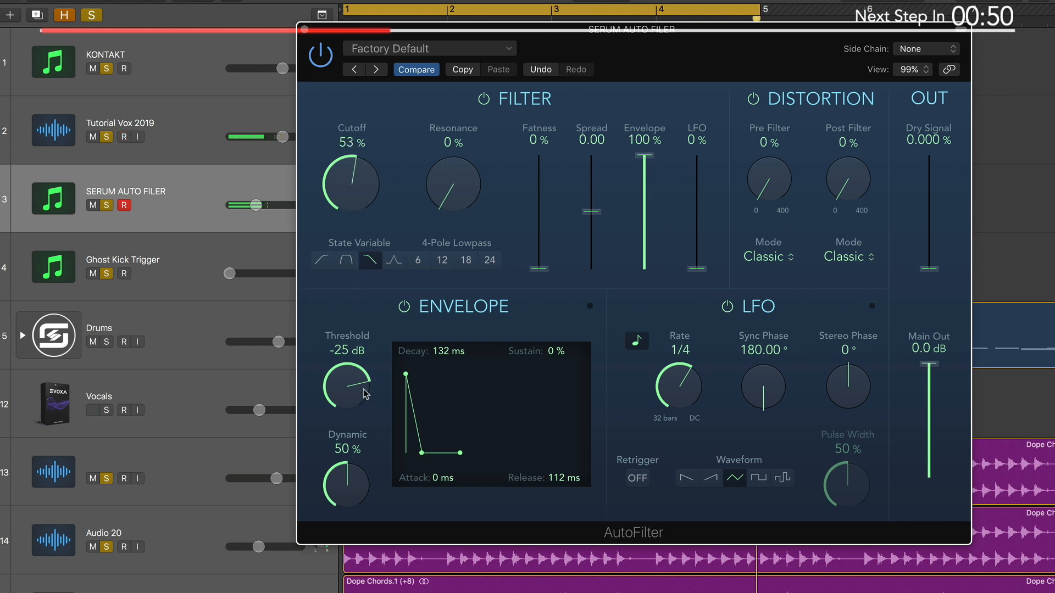
pyautogui.moveTo(349, 206); pyautogui.dragTo(347, 236)
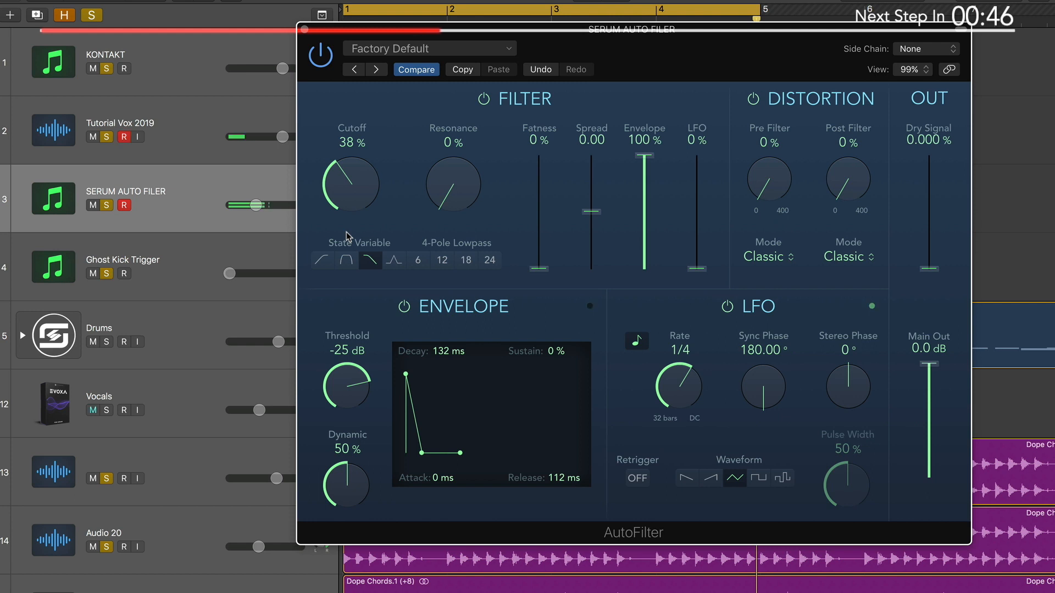
pyautogui.moveTo(348, 235); pyautogui.dragTo(363, 167)
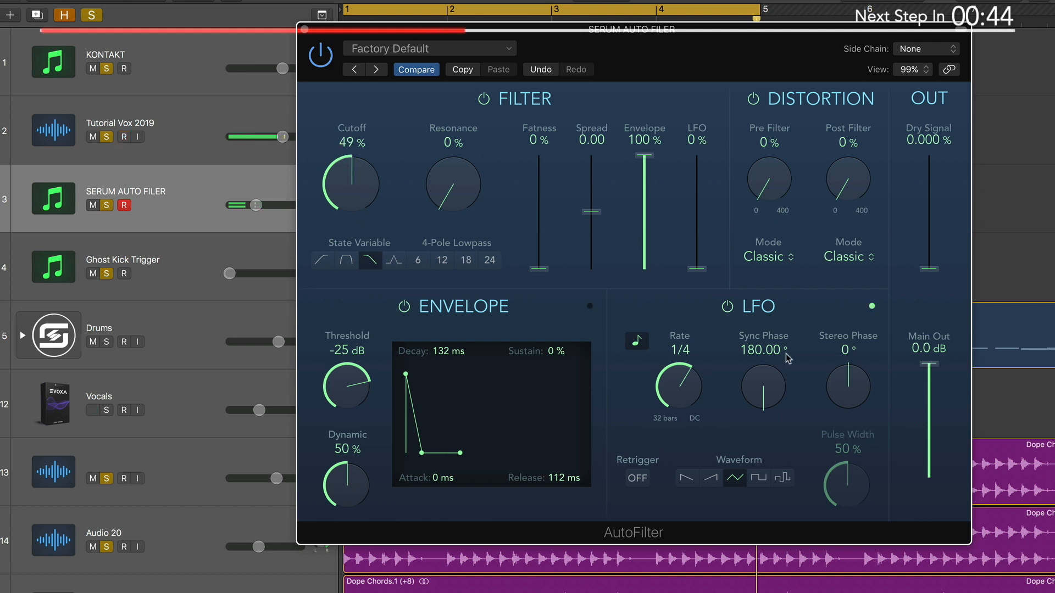
pyautogui.moveTo(698, 266); pyautogui.dragTo(734, 136)
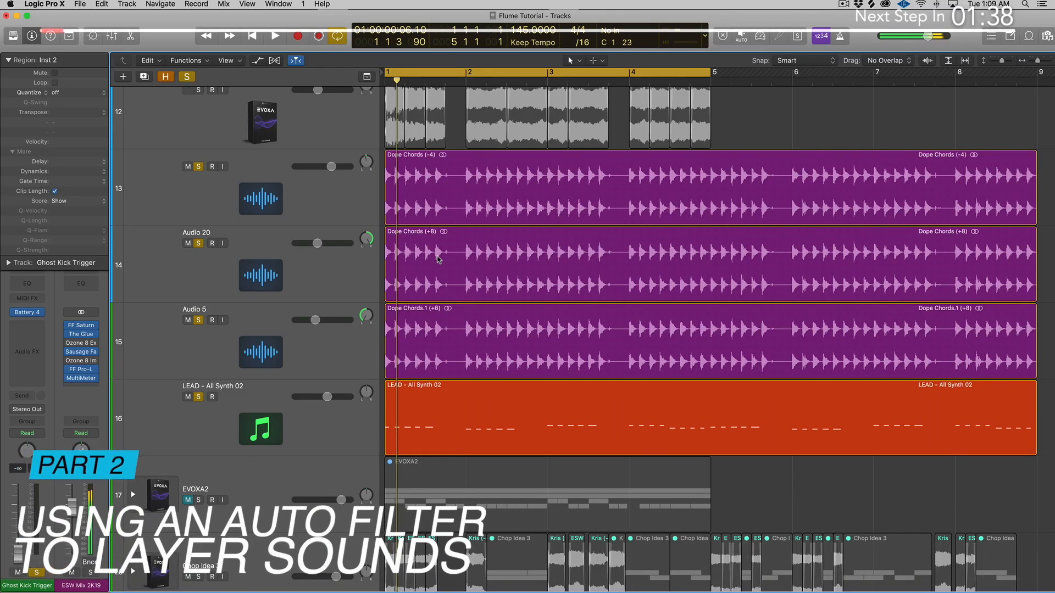
# Step: Play the full arrangement and look over its drum, vocal, chord and lead tracks
pyautogui.scroll(2, 438, 259)
pyautogui.scroll(10, 439, 259)
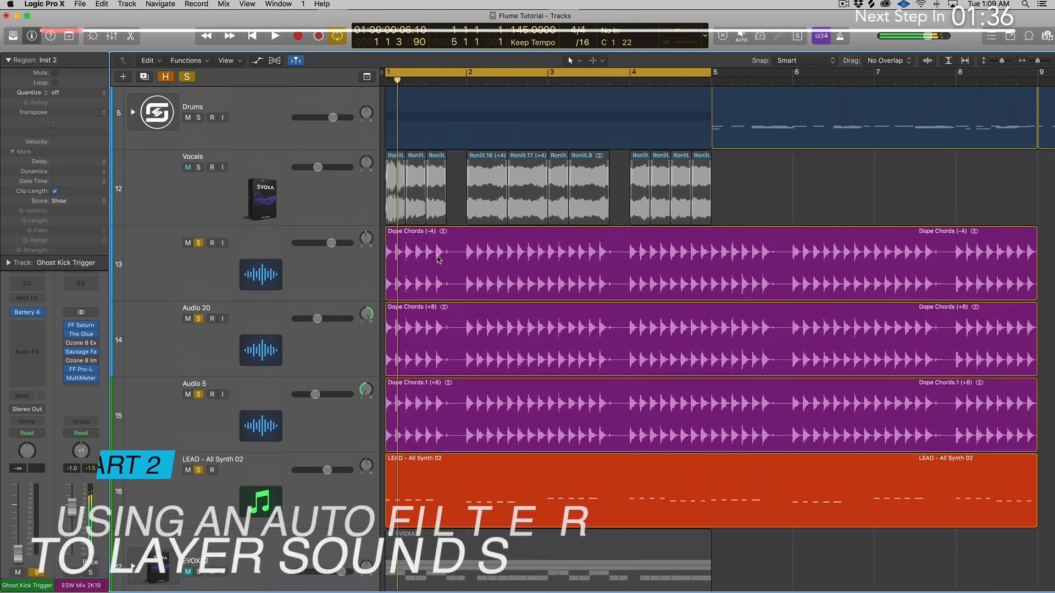
pyautogui.press('space')
pyautogui.scroll(-10, 439, 260)
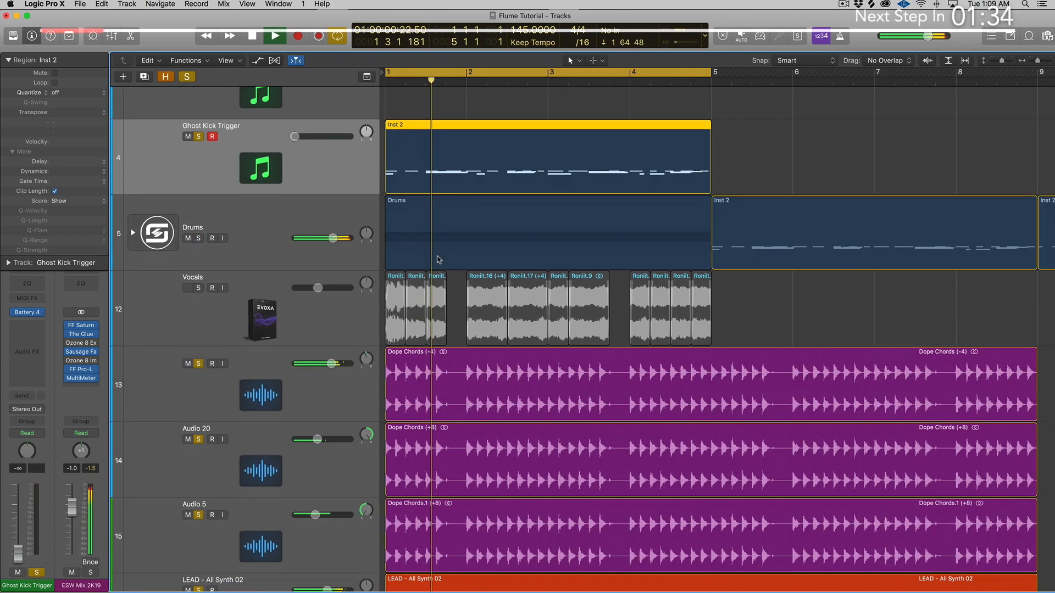
pyautogui.scroll(-10, 439, 260)
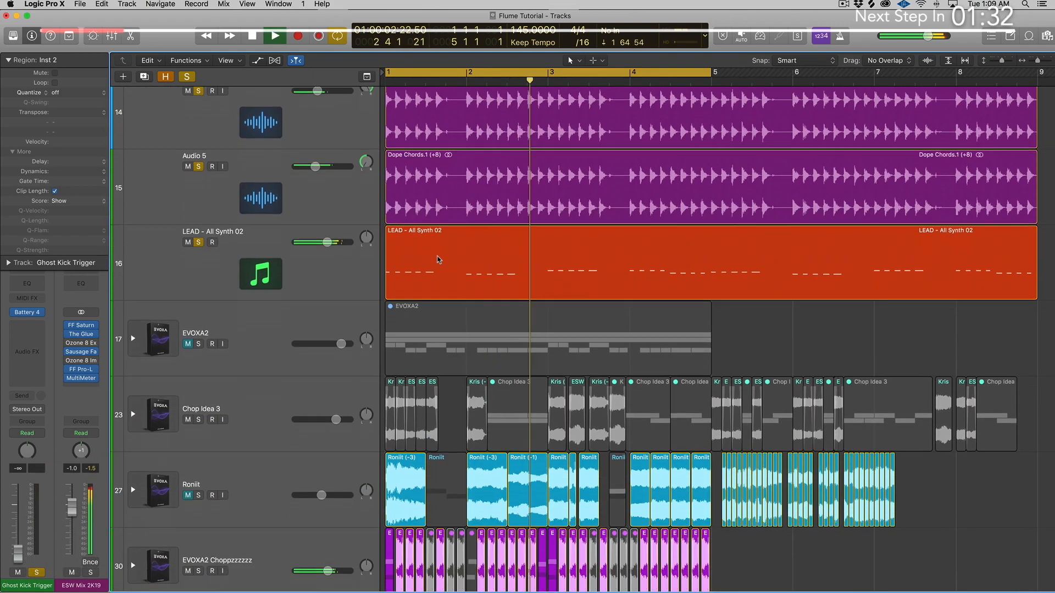
pyautogui.scroll(15, 439, 259)
pyautogui.scroll(-17, 439, 259)
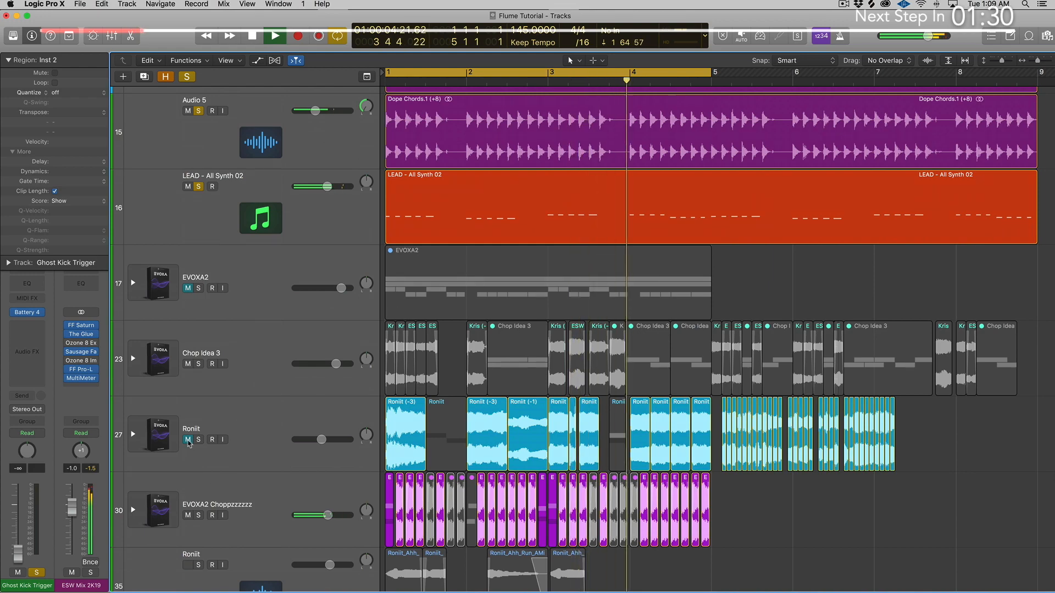
pyautogui.scroll(14, 439, 259)
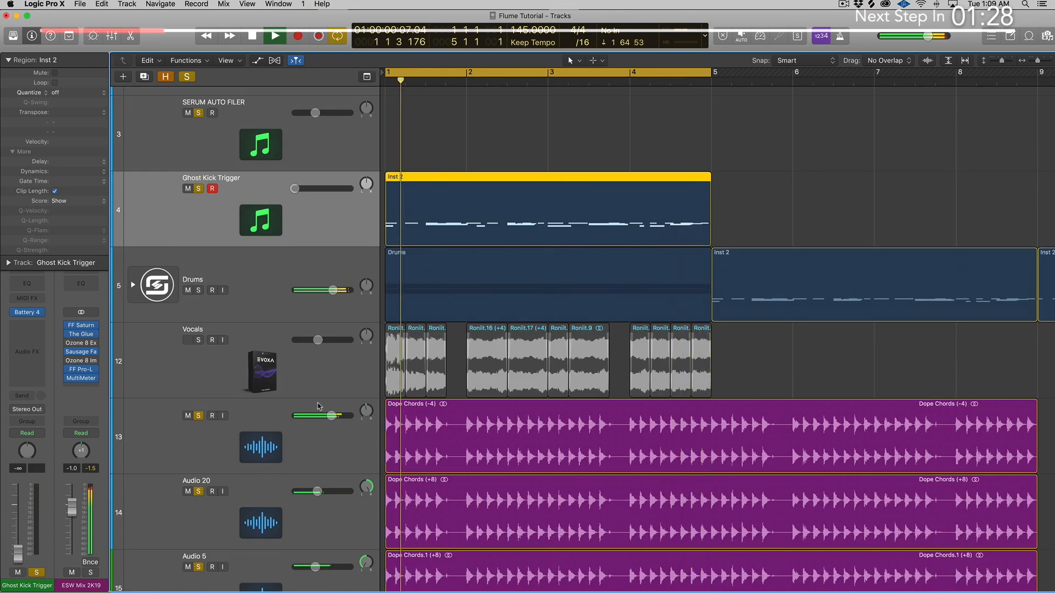
pyautogui.click(330, 390)
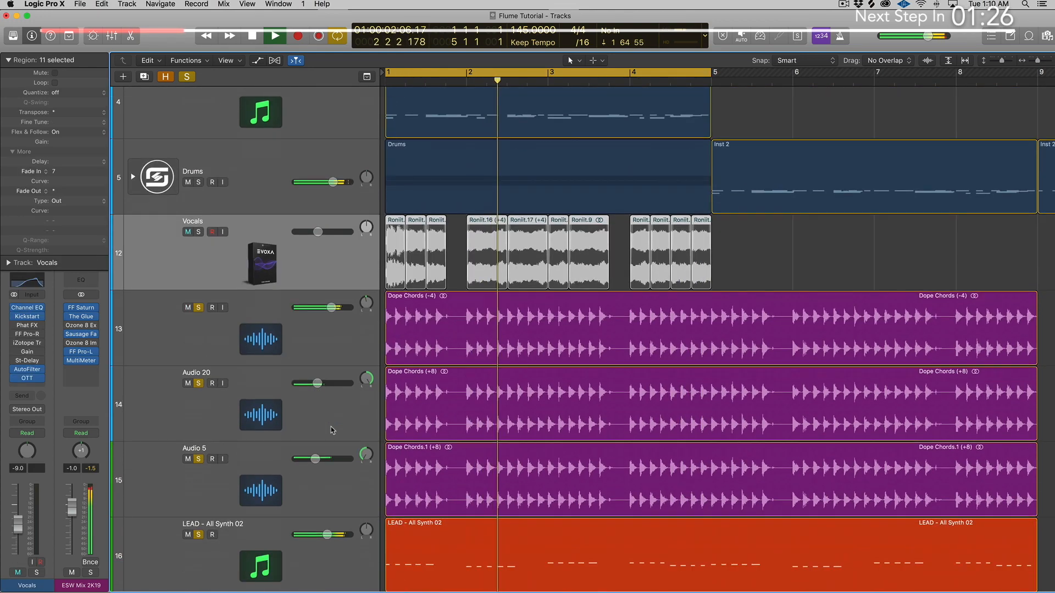
pyautogui.scroll(-5, 313, 418)
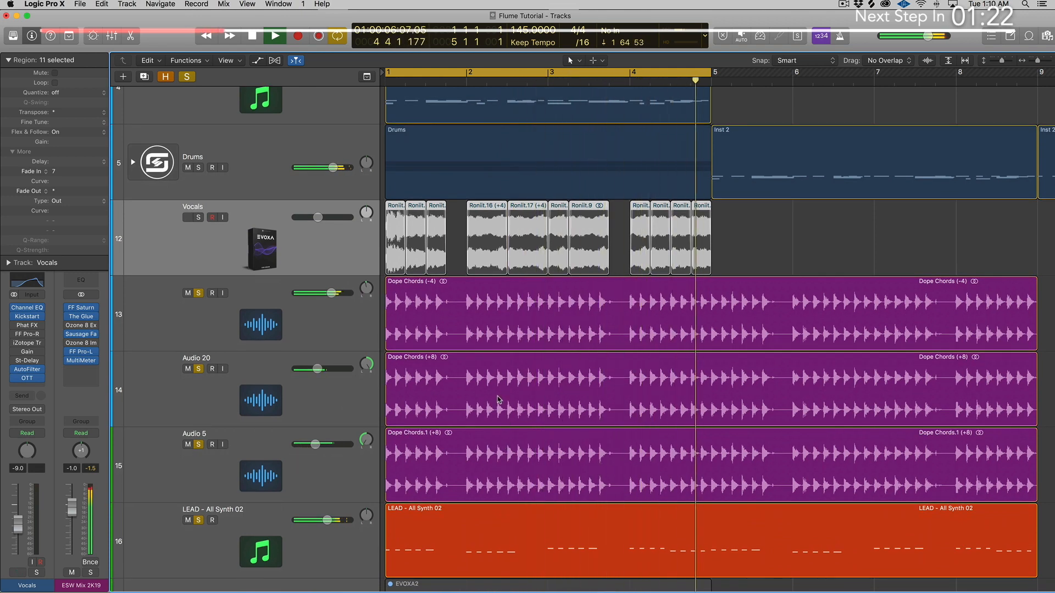
pyautogui.press('space')
# Step: Listen to the Dope Chords (-4) region on track 13 in solo
pyautogui.click(348, 339)
pyautogui.hotkey('ctrl', 's')
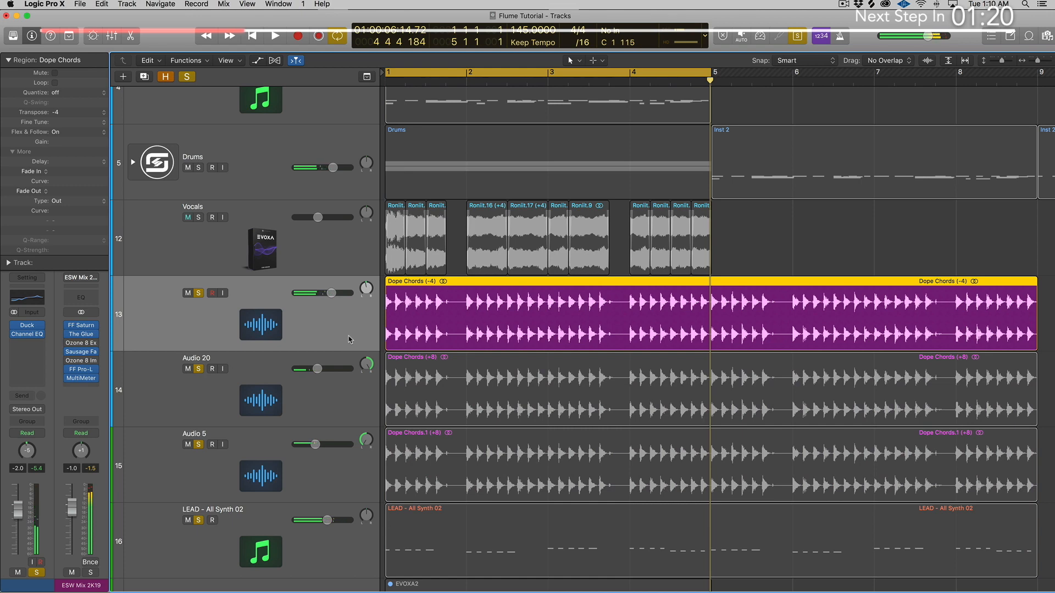
pyautogui.press('space')
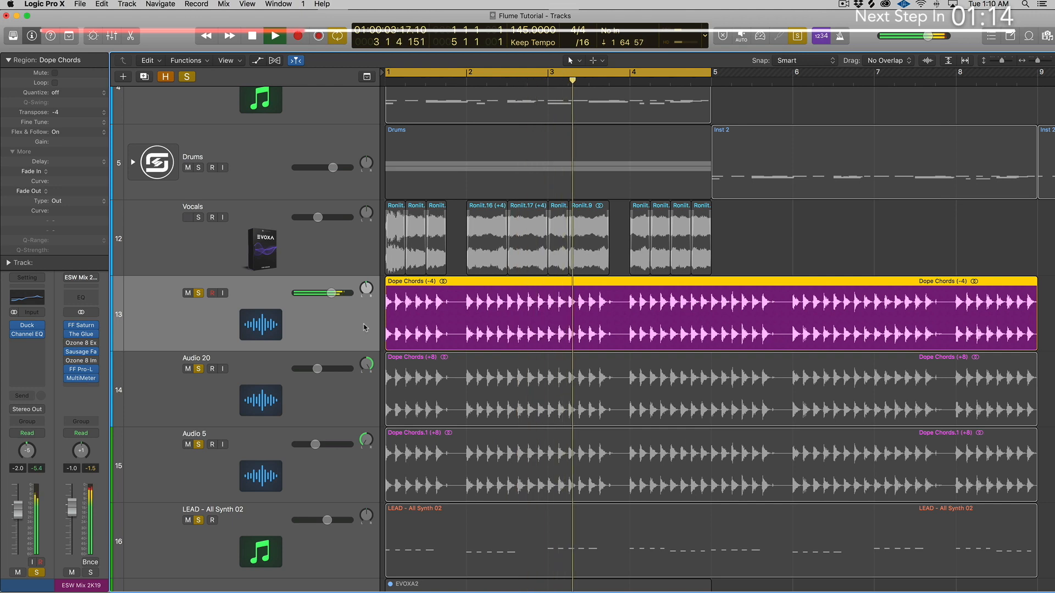
pyautogui.press('space')
# Step: Solo the Vocals track together with all of its regions
pyautogui.click(316, 255)
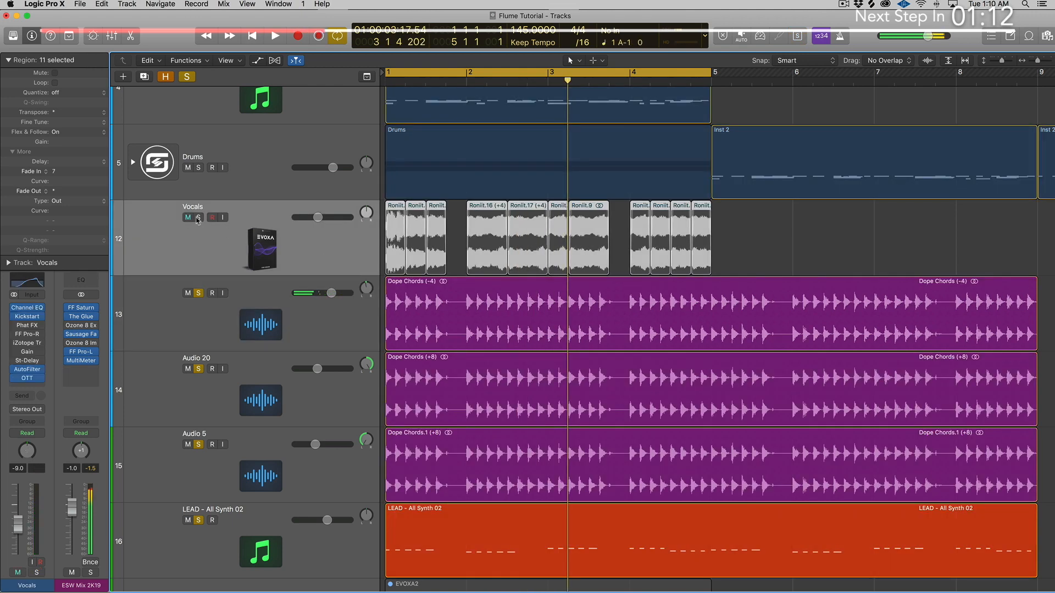
pyautogui.click(199, 218)
pyautogui.hotkey('ctrl', 's')
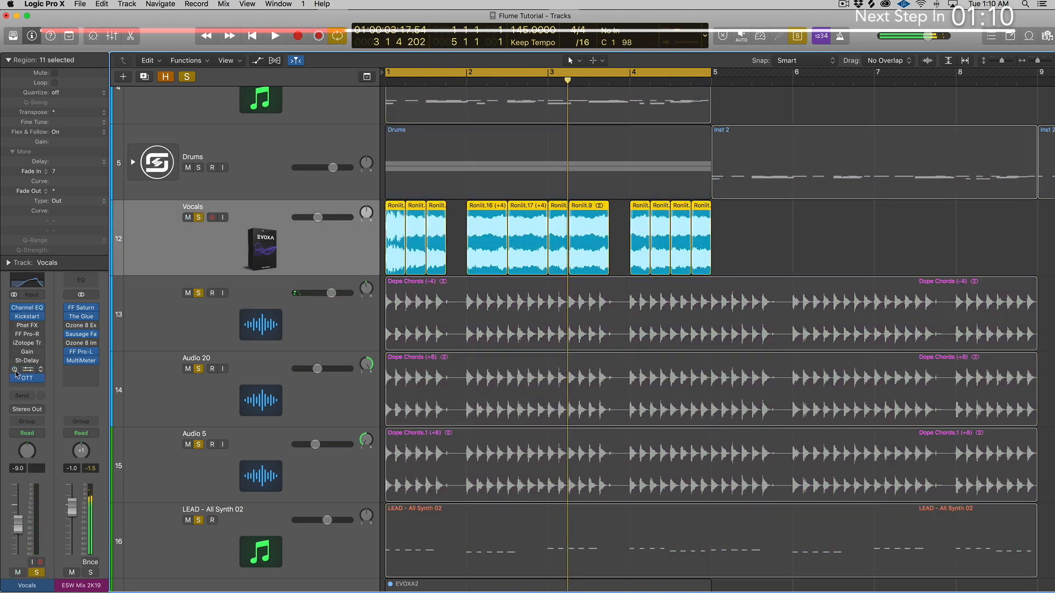
# Step: Play the vocals from the start and bypass the track's AutoFilter and Kickstart plug-ins
pyautogui.press('Return')
pyautogui.press('space')
pyautogui.scroll(5, 378, 253)
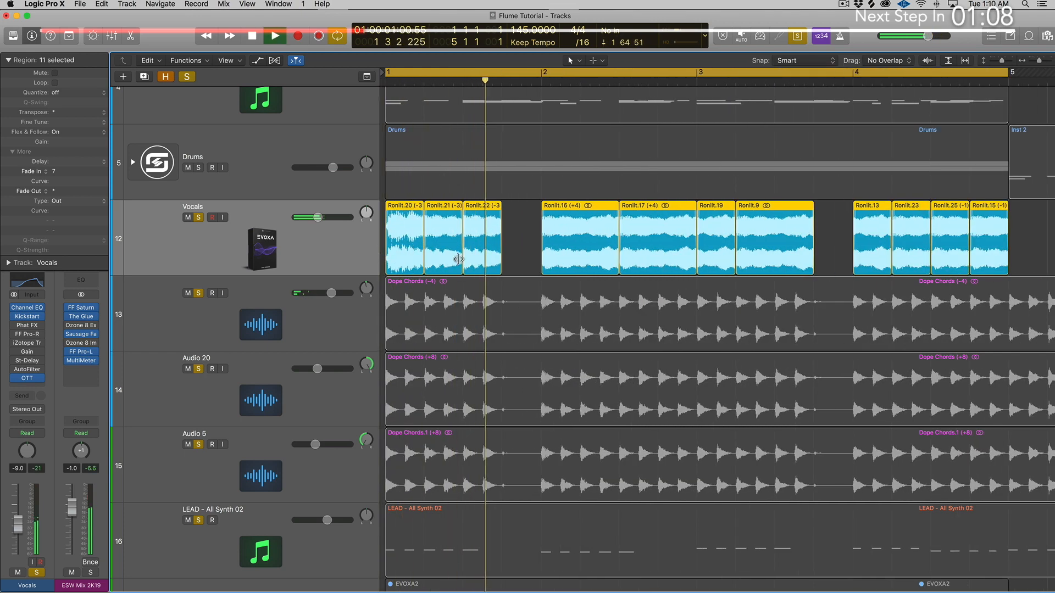
pyautogui.click(15, 312)
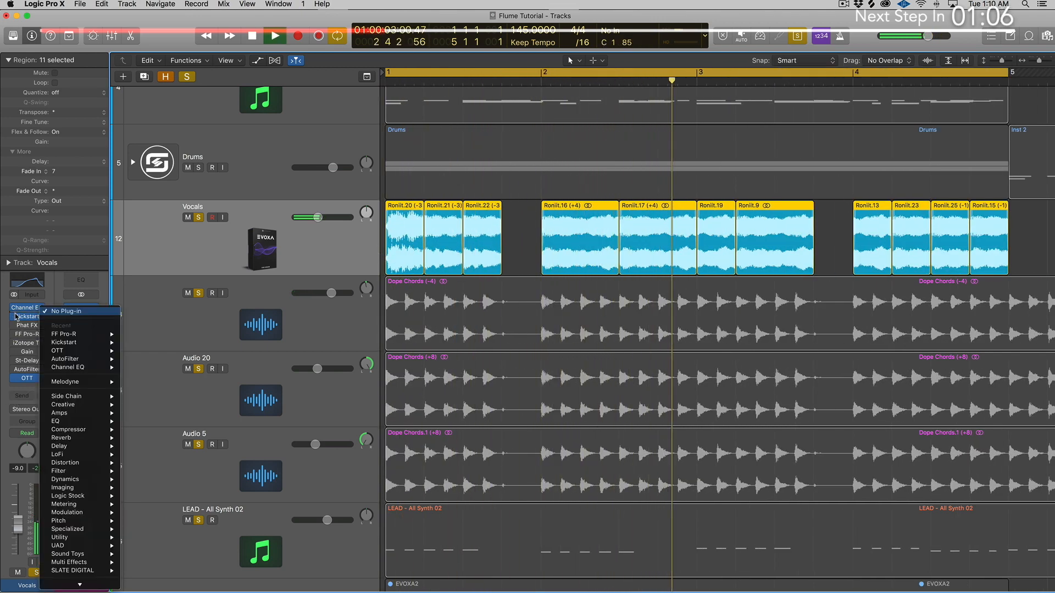
pyautogui.click(15, 318)
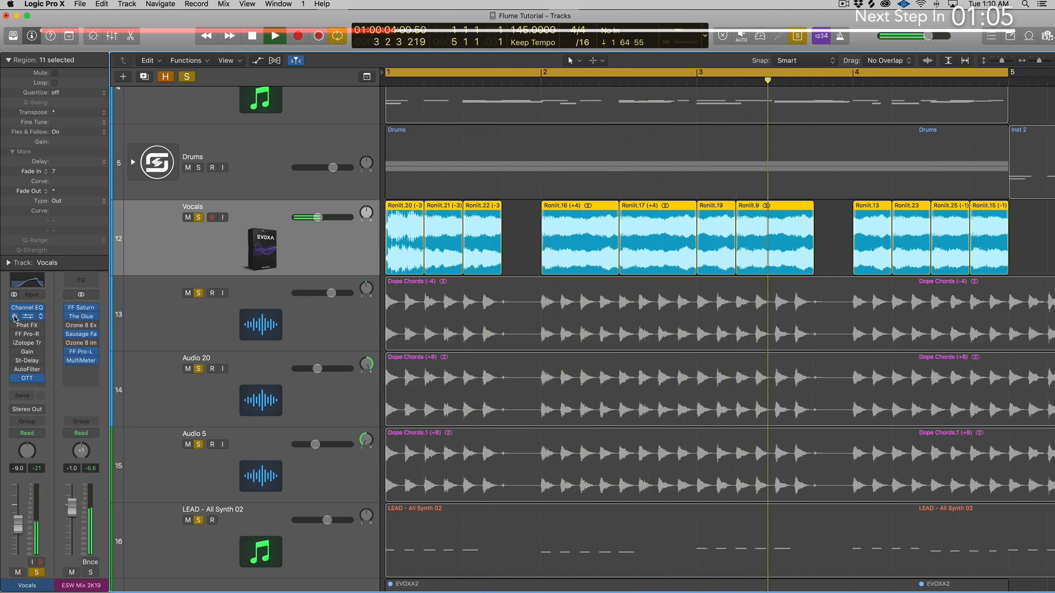
# Step: Add the Dope Chords (-4) region to the soloed vocals and raise the Vocals volume to -3.7 dB during playback
pyautogui.scroll(-3, 503, 328)
pyautogui.keyDown('shift'); pyautogui.click(506, 328); pyautogui.keyUp('shift')
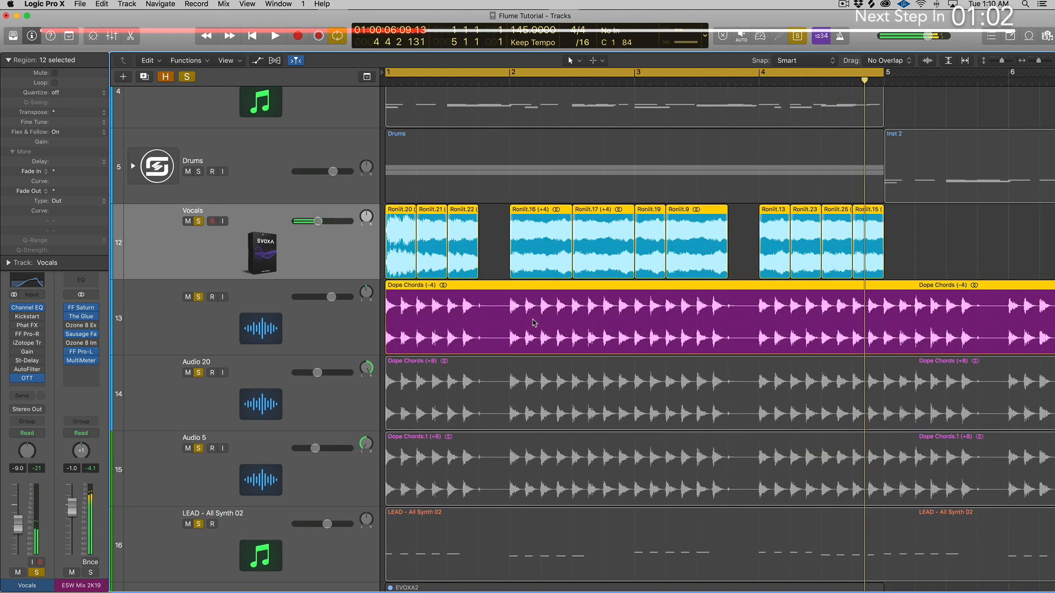
pyautogui.moveTo(323, 225); pyautogui.dragTo(328, 221)
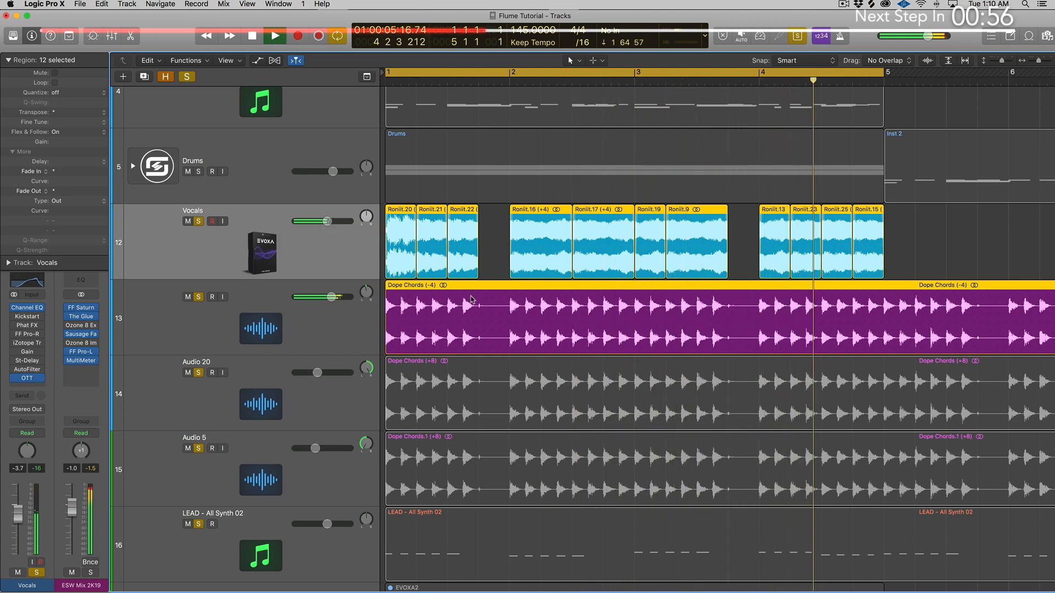
pyautogui.press('space')
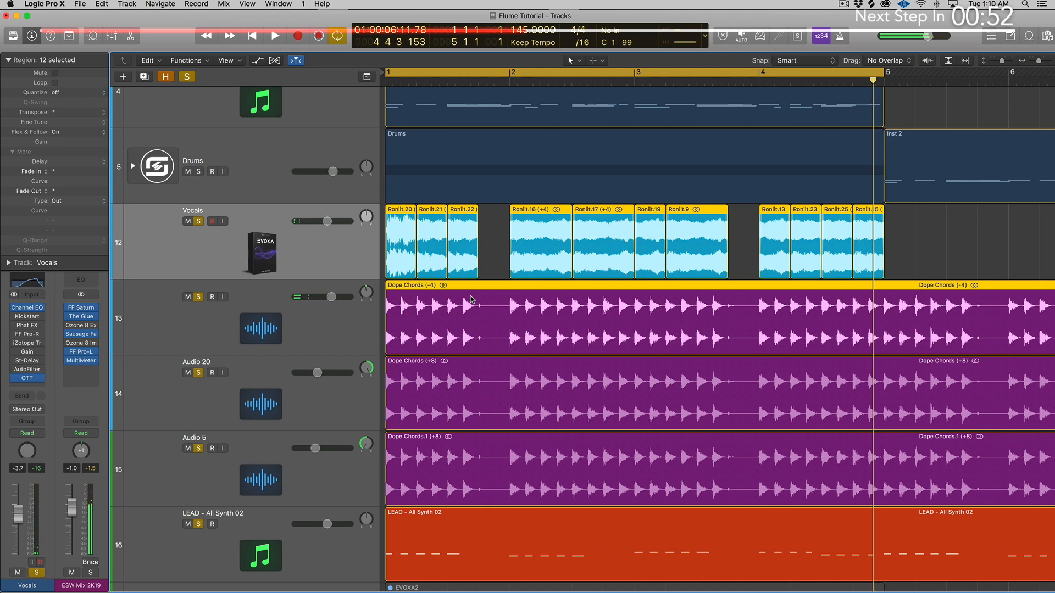
# Step: Listen to the vocals within the whole arrangement from the start
pyautogui.press('Return')
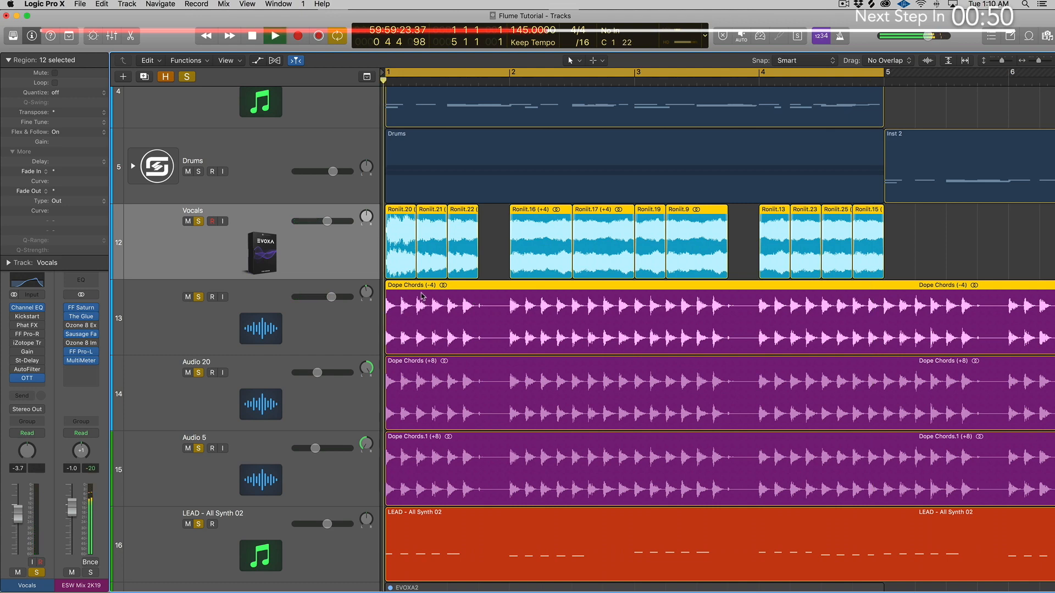
pyautogui.press('space')
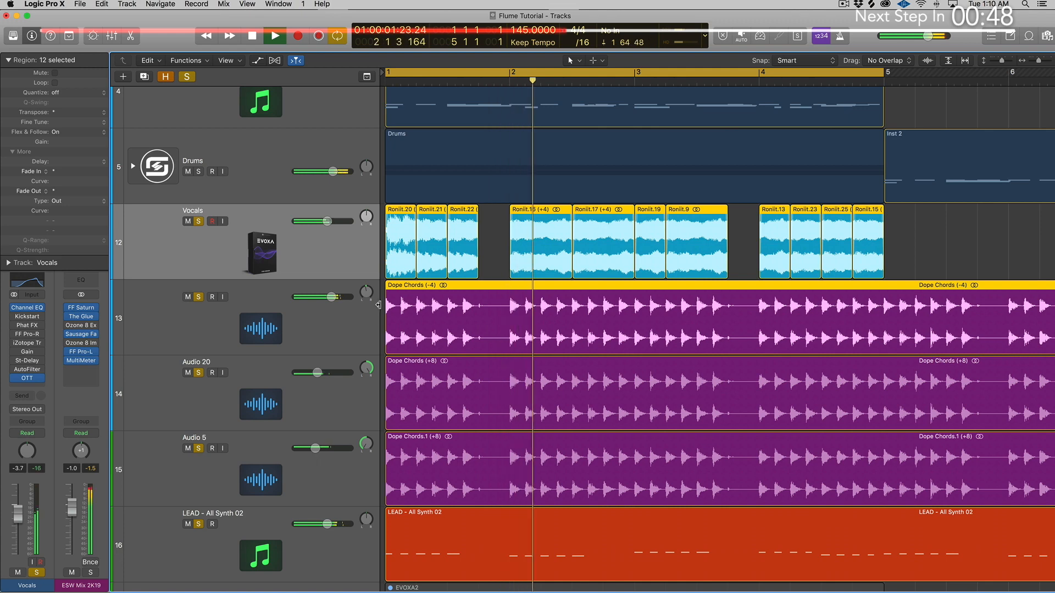
pyautogui.press('space')
# Step: Re-enable the AutoFilter on the Vocals track and open its settings
pyautogui.click(356, 257)
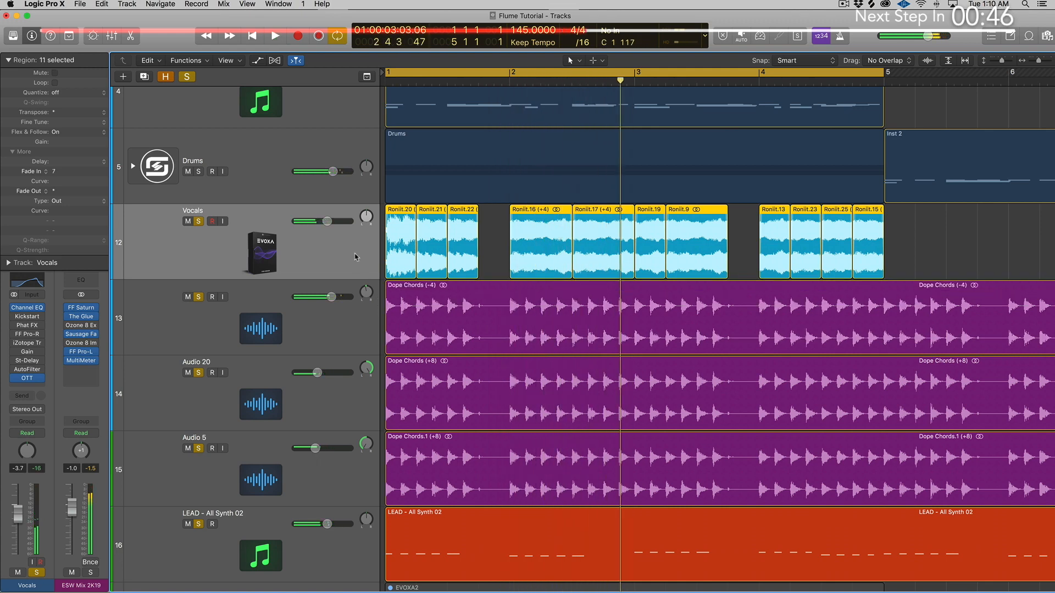
pyautogui.moveTo(14, 373)
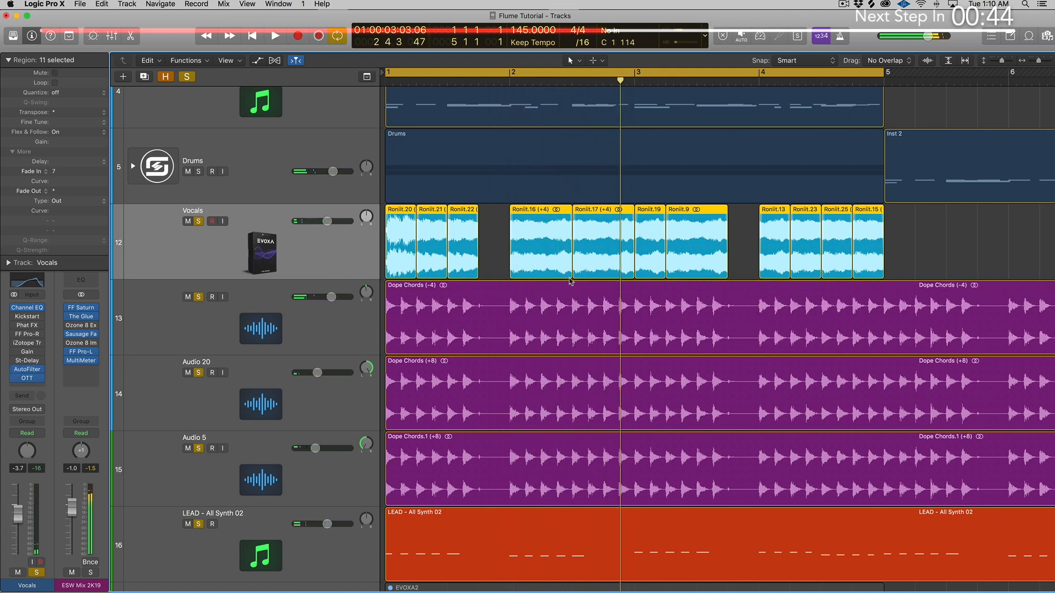
pyautogui.click(27, 369)
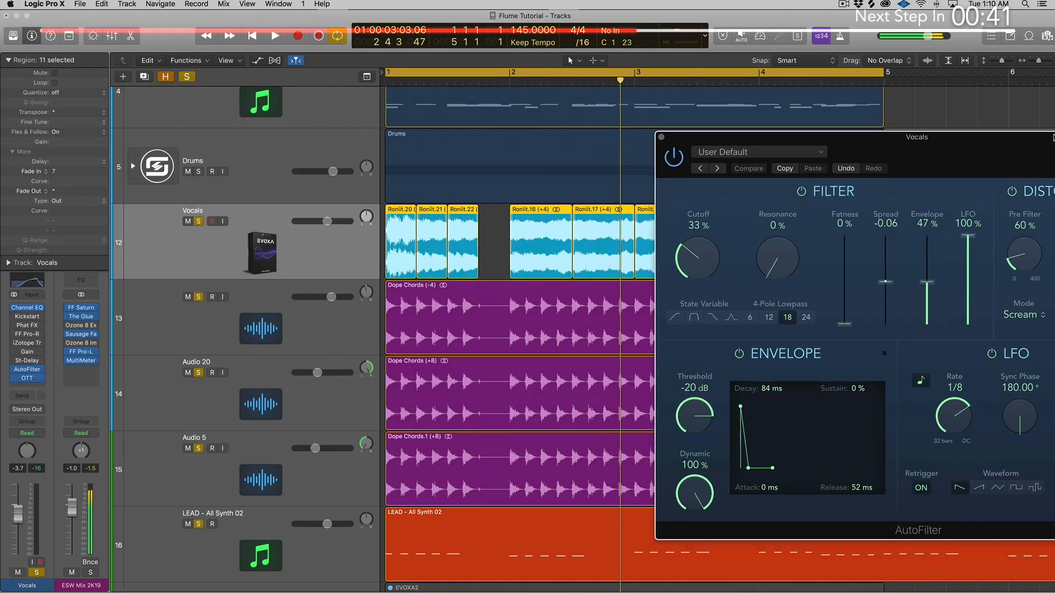
# Step: Solo the Vocals regions and play them through the AutoFilter, with its window moved fully into view beside the track headers
pyautogui.click(498, 302)
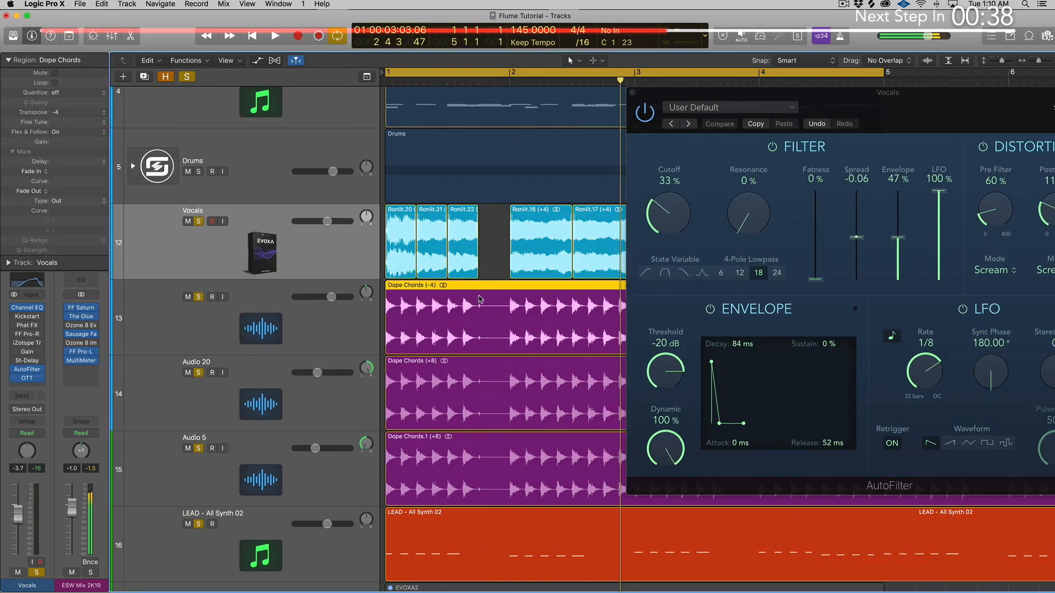
pyautogui.click(317, 242)
pyautogui.hotkey('ctrl', 's')
pyautogui.press('space')
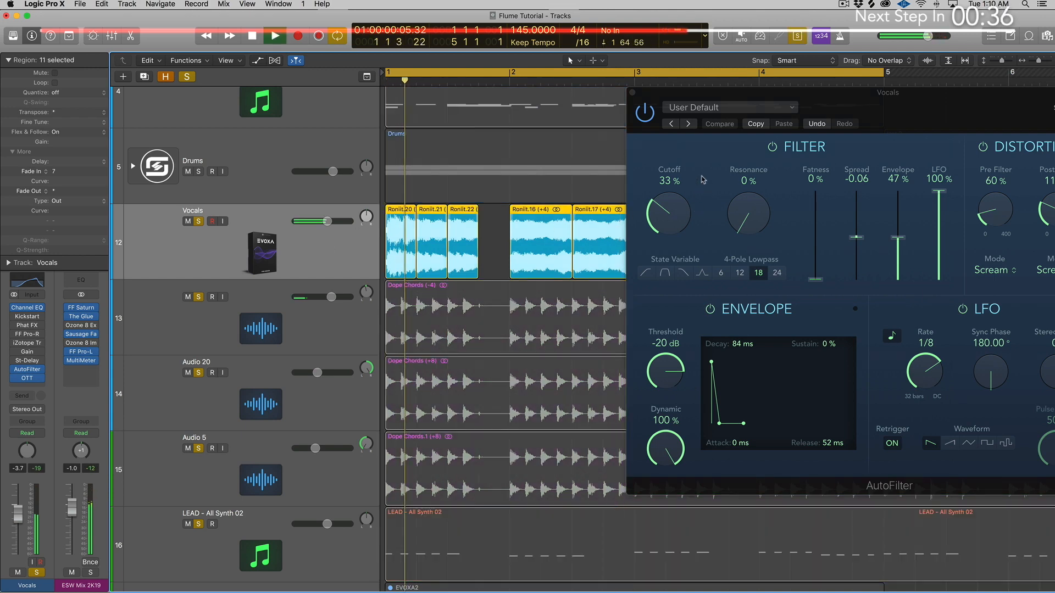
pyautogui.moveTo(718, 99); pyautogui.dragTo(621, 88)
pyautogui.press('space')
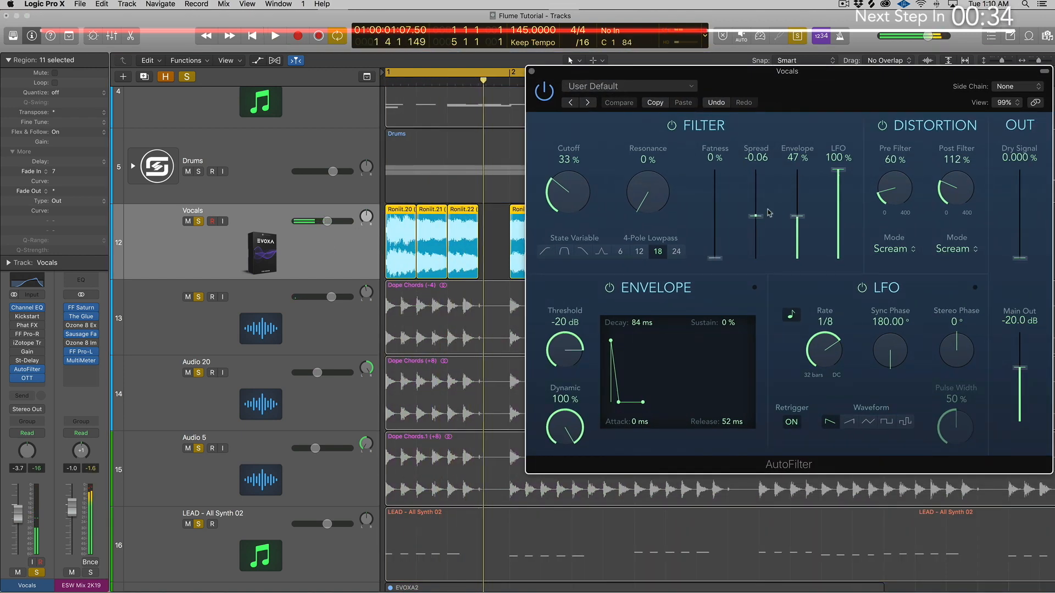
# Step: Switch the vocal filter to the state variable lowpass at 35 % cutoff and set the post-filter distortion to 44 %
pyautogui.moveTo(582, 225); pyautogui.dragTo(568, 167)
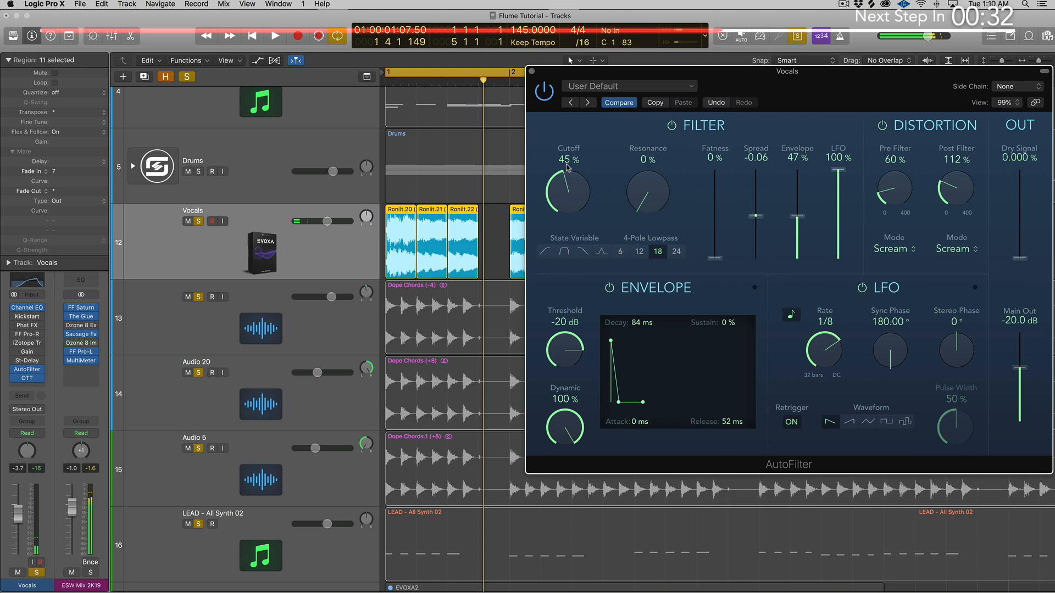
pyautogui.click(585, 252)
pyautogui.press('space')
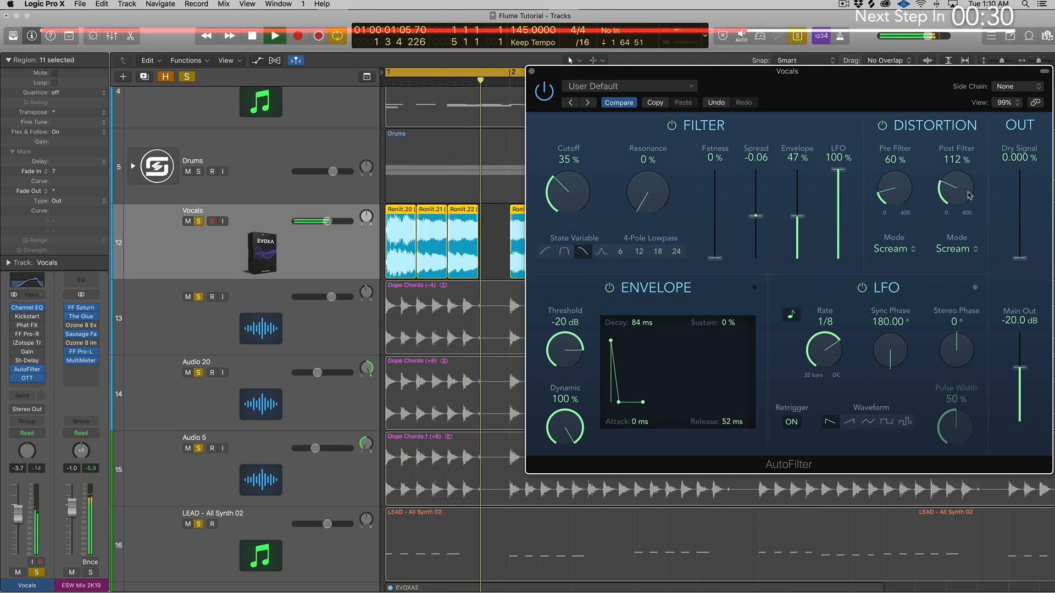
pyautogui.moveTo(970, 195); pyautogui.dragTo(966, 217)
pyautogui.press('space')
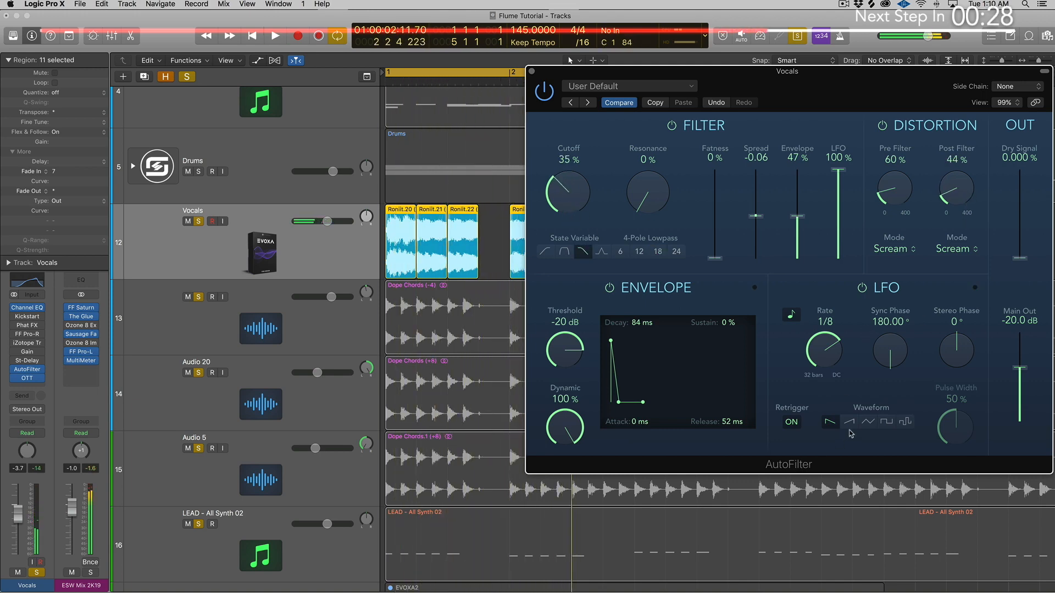
# Step: Add the Dope Chords region on track 13 to the soloed vocals and play both layers
pyautogui.keyDown('shift'); pyautogui.click(467, 326); pyautogui.keyUp('shift')
pyautogui.press('space')
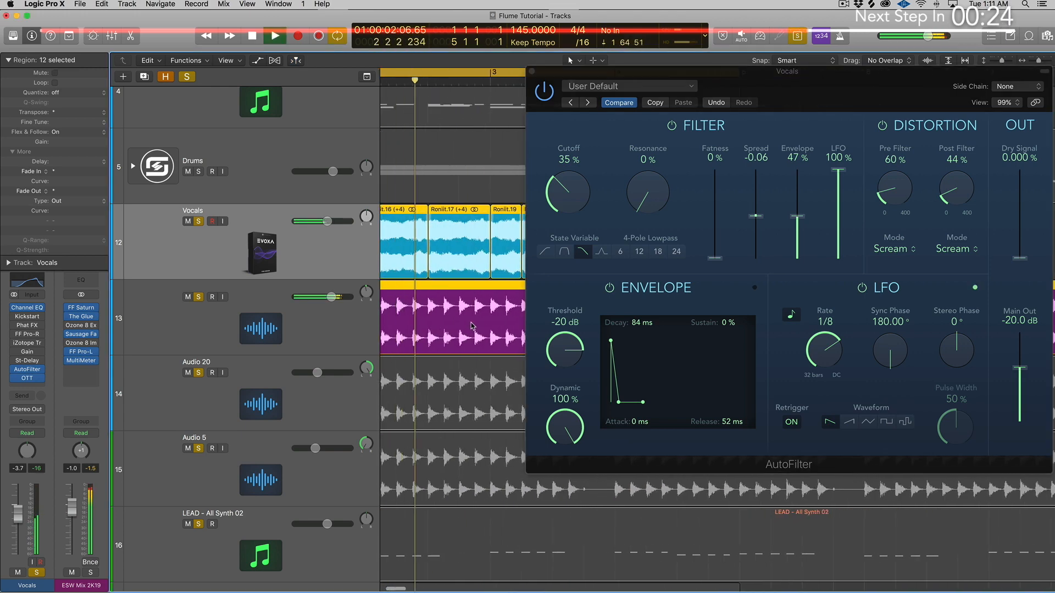
# Step: Raise the Vocals track's volume to 0.0 dB while the vocals and Dope Chords play together, with the AutoFilter window moved aside
pyautogui.moveTo(560, 80); pyautogui.dragTo(666, 67)
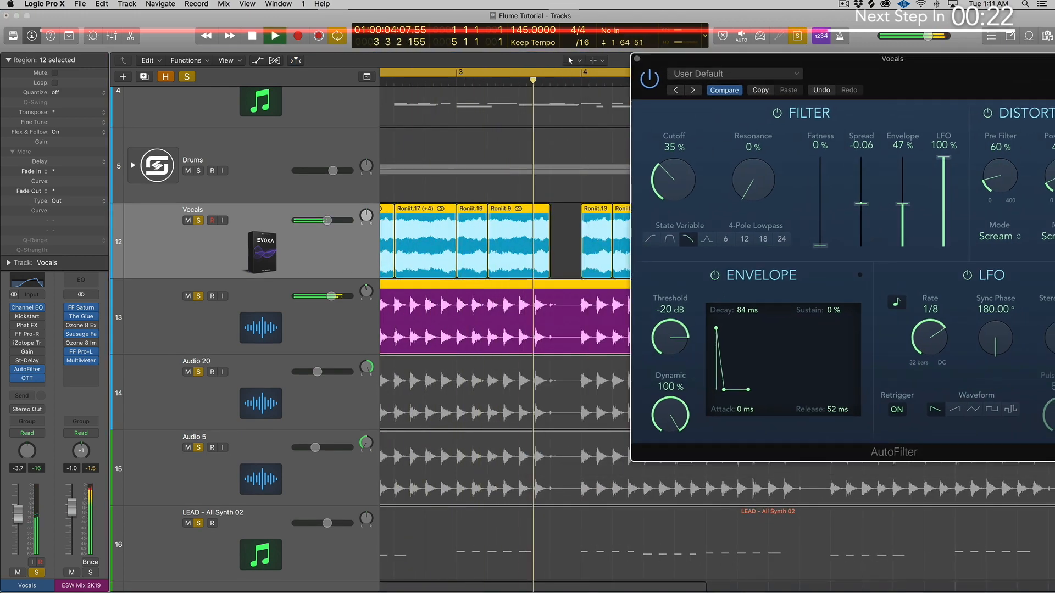
pyautogui.moveTo(327, 221); pyautogui.dragTo(335, 221)
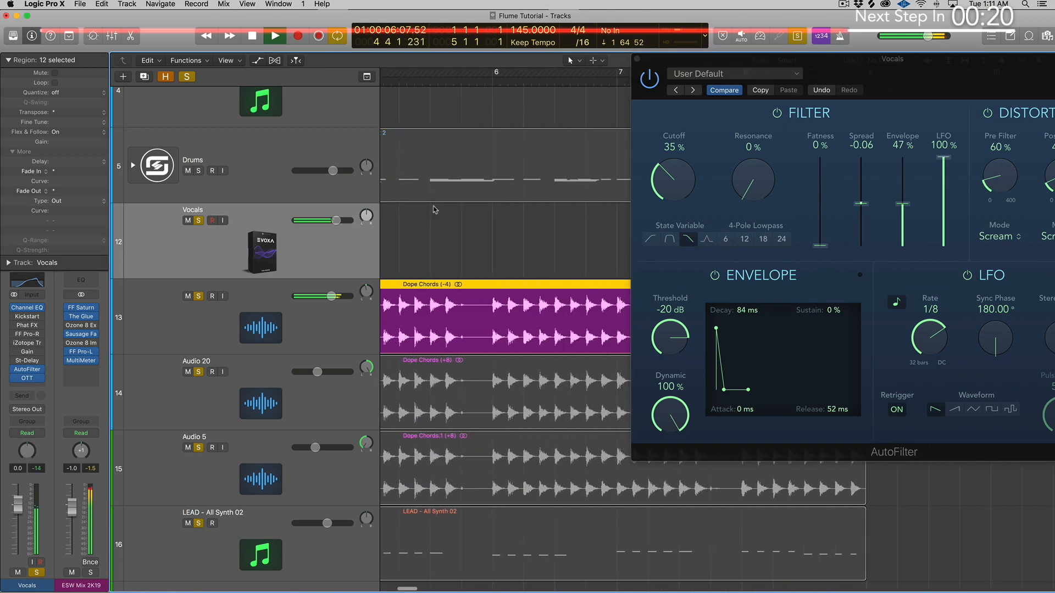
pyautogui.press('space')
# Step: Set the vocal AutoFilter's post-filter distortion to 48 % during playback and close the plug-in window
pyautogui.moveTo(990, 66); pyautogui.dragTo(790, 73)
pyautogui.hscroll(-10, 417, 193)
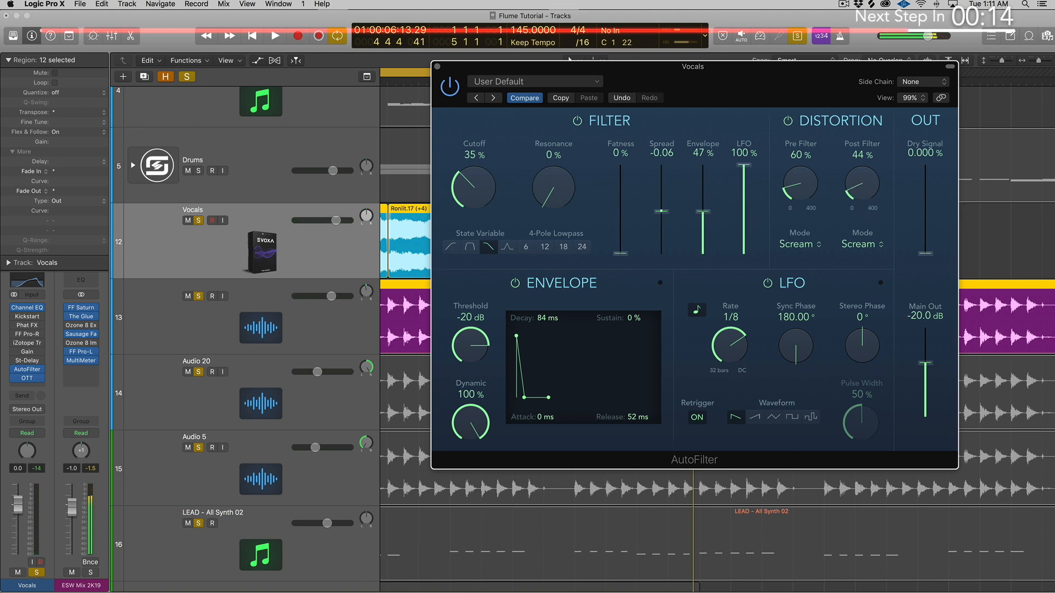
pyautogui.press('space')
pyautogui.moveTo(866, 199)
pyautogui.mouseDown()
pyautogui.moveTo(865, 188)
pyautogui.moveTo(865, 200)
pyautogui.mouseUp()
pyautogui.press('space')
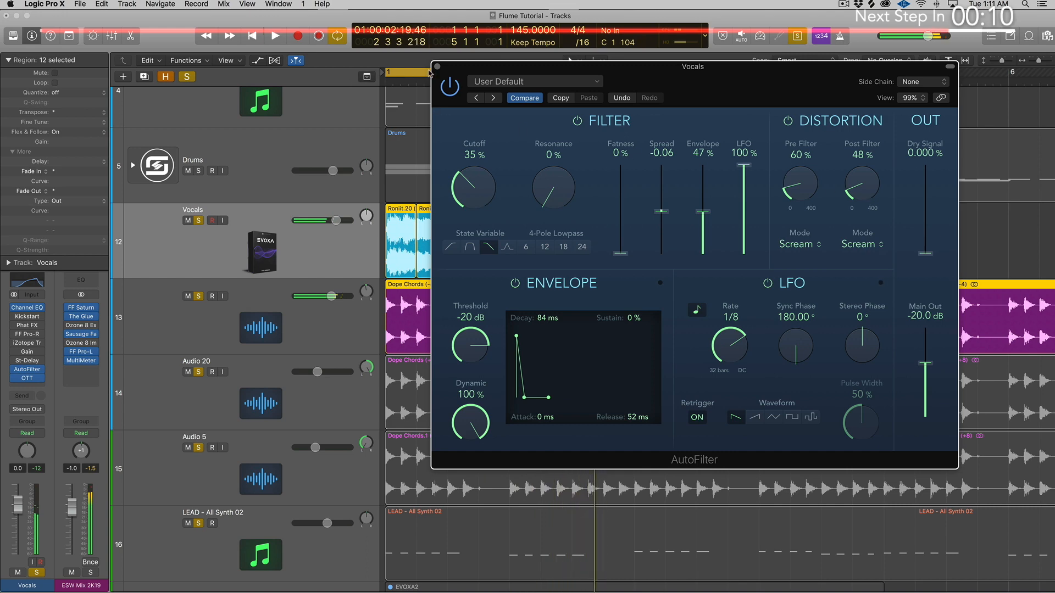
pyautogui.click(438, 66)
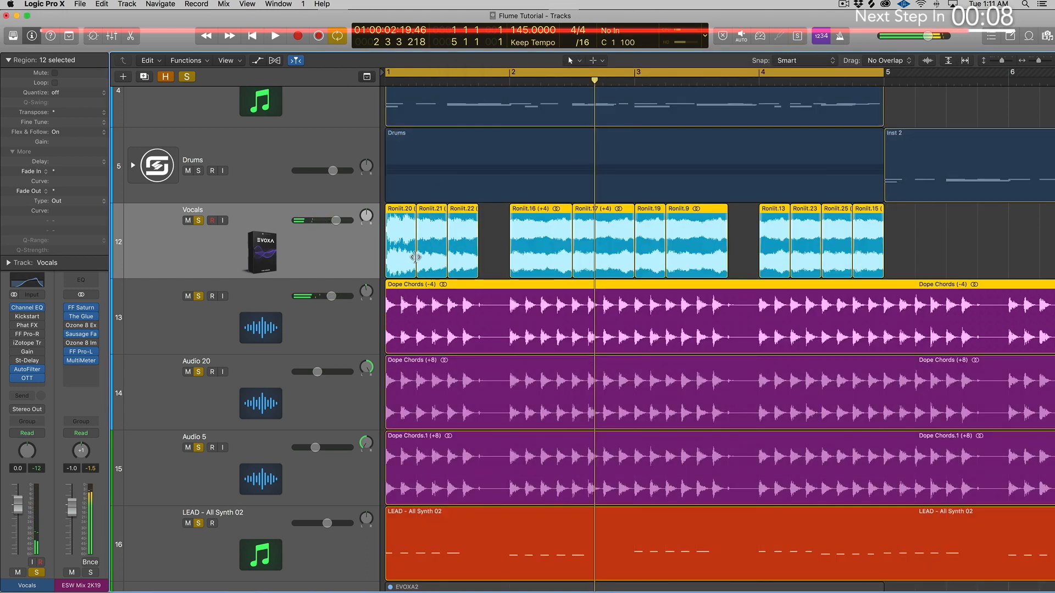
# Step: Set the Vocals track's volume to -1.1 dB while all the chord and lead layers play along
pyautogui.press('space')
pyautogui.moveTo(336, 221); pyautogui.dragTo(332, 221)
pyautogui.scroll(-8, 431, 244)
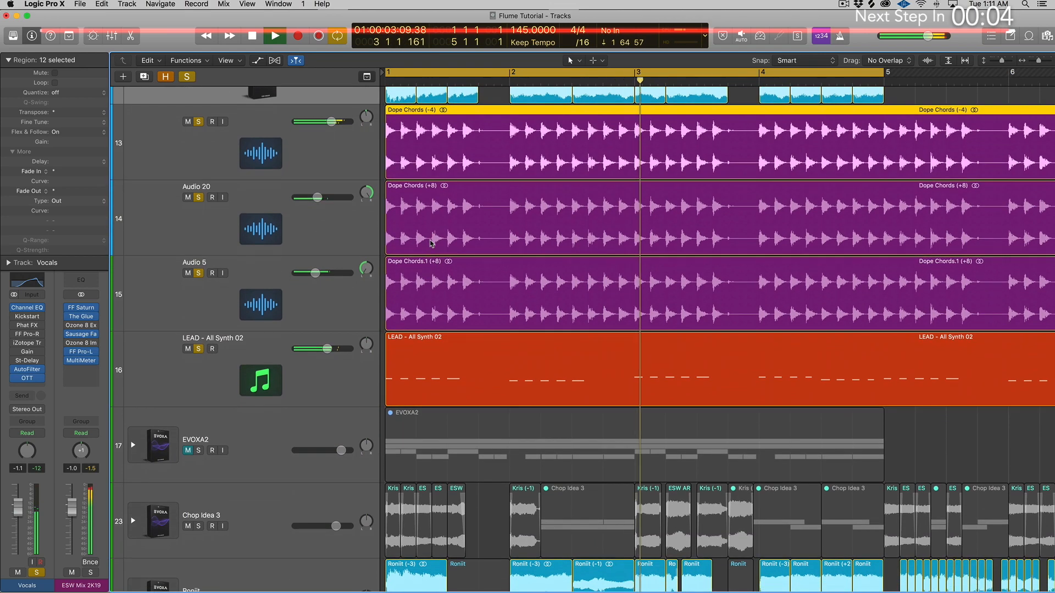
pyautogui.scroll(-4, 431, 244)
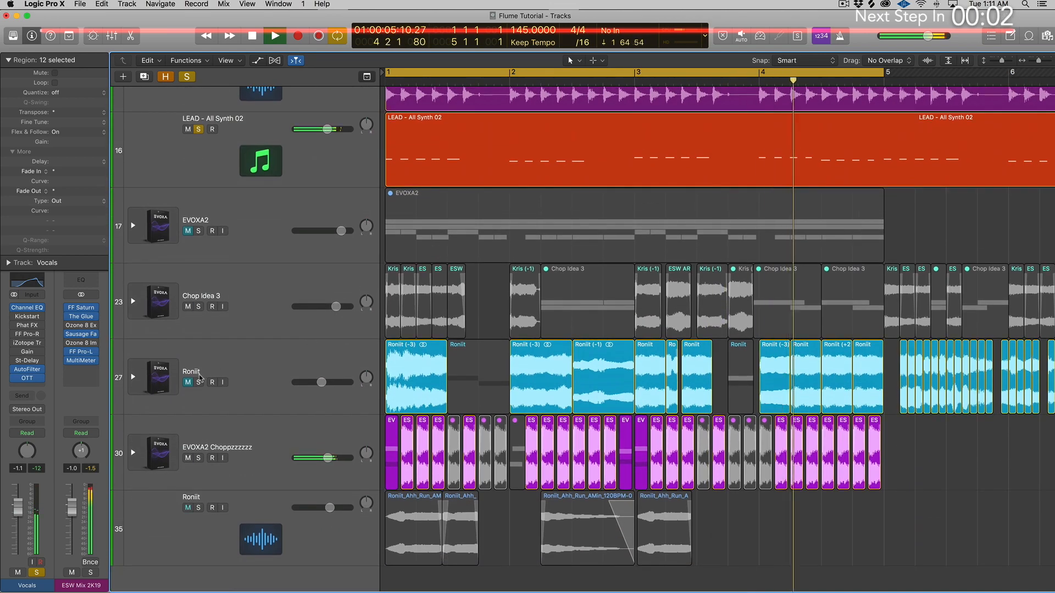
pyautogui.scroll(3, 328, 402)
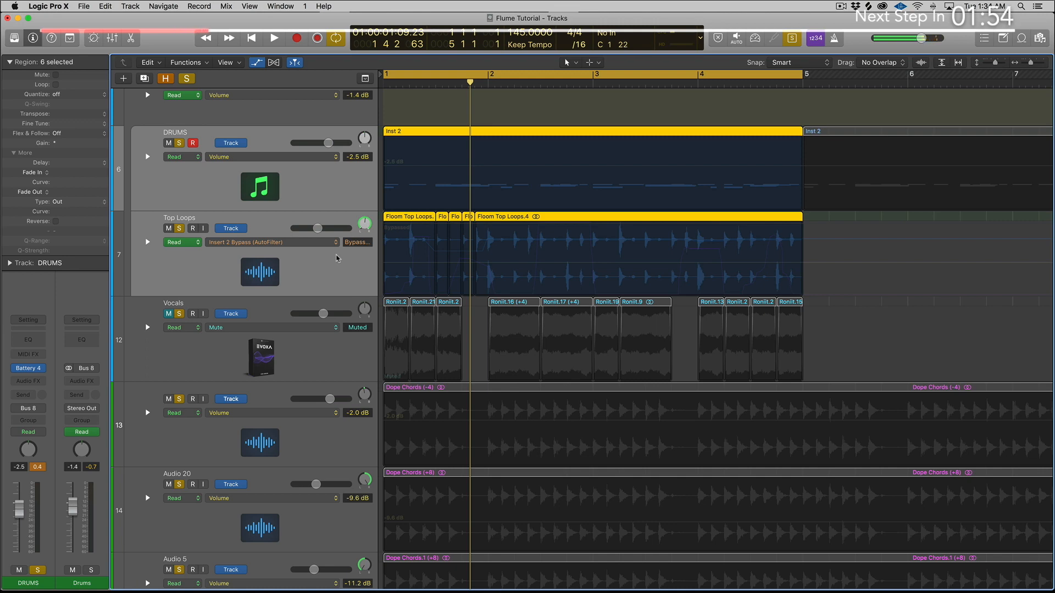
# Step: Select the DRUMS and Top Loops tracks together, play them as a pair and enlarge the track height
pyautogui.click(332, 191)
pyautogui.click(348, 268)
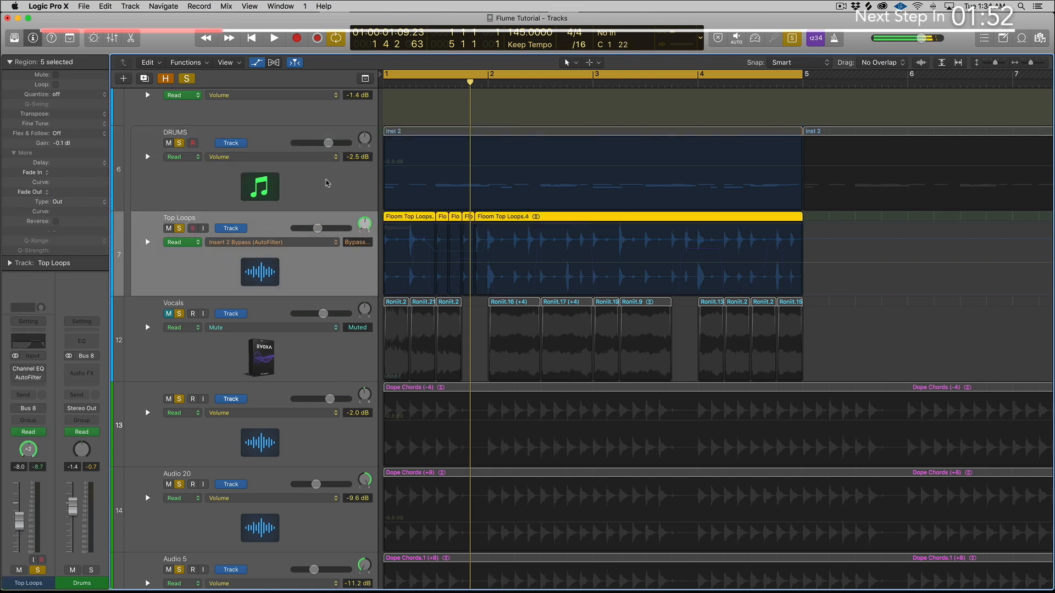
pyautogui.keyDown('shift'); pyautogui.click(326, 177); pyautogui.keyUp('shift')
pyautogui.press('space')
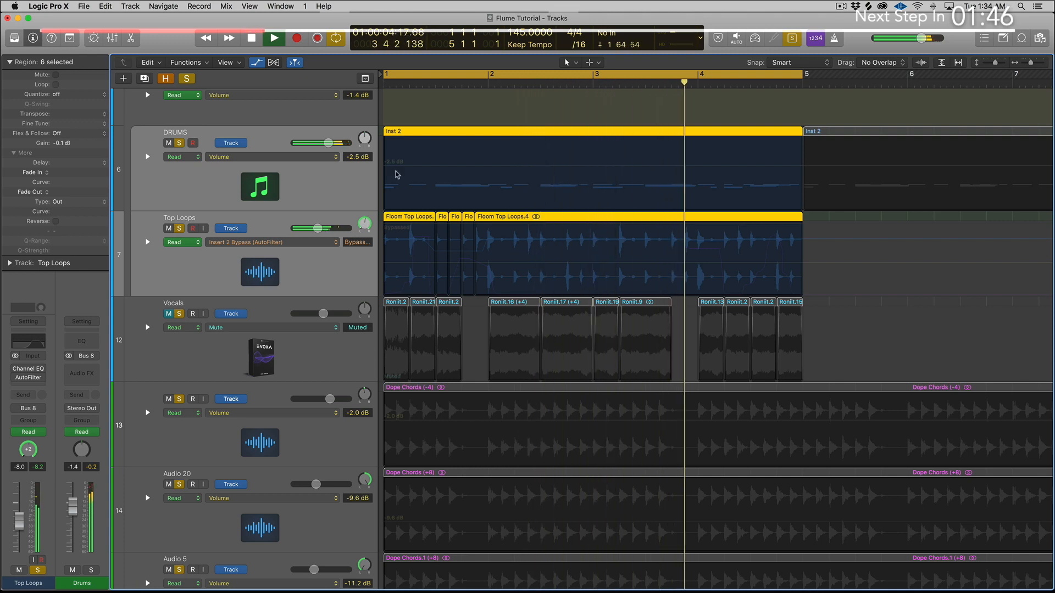
pyautogui.press('super+Down')
pyautogui.press('super+Down')
pyautogui.press('space')
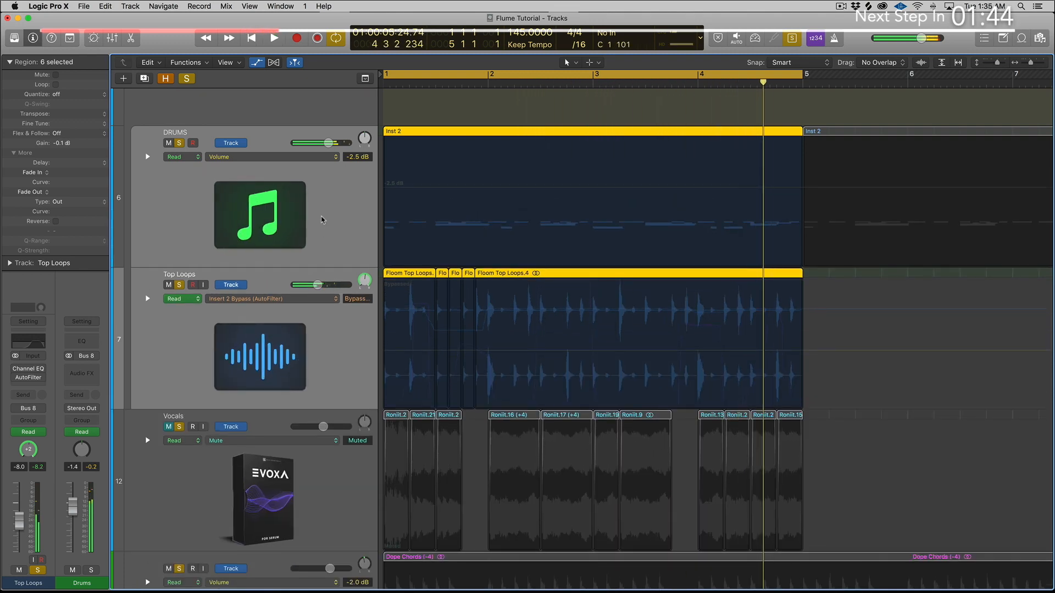
# Step: Solo the Inst 2 region on the DRUMS track and play it alone
pyautogui.click(483, 213)
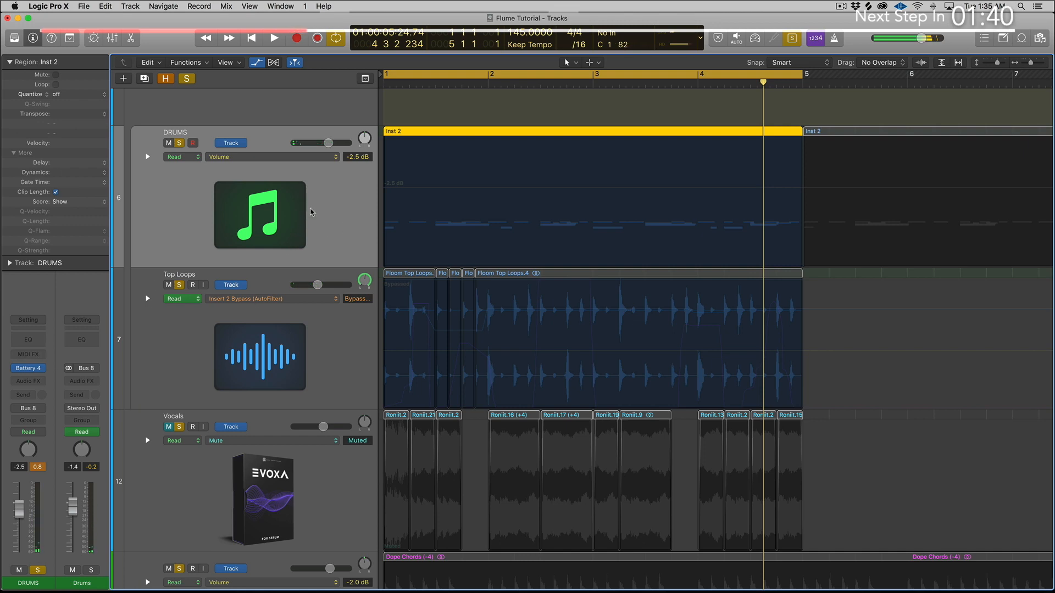
pyautogui.press('super+Down')
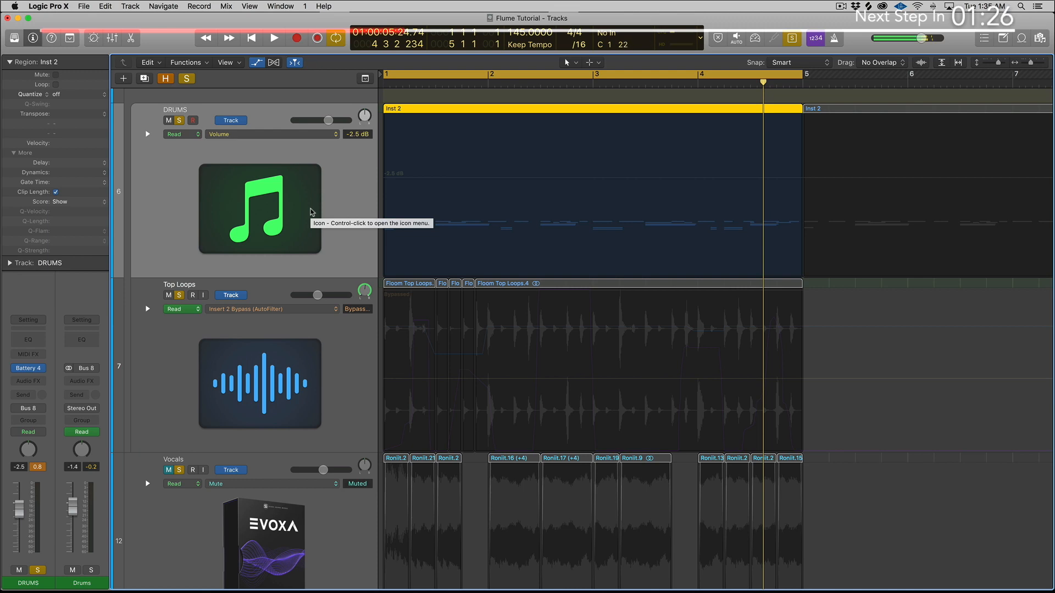
pyautogui.press('space')
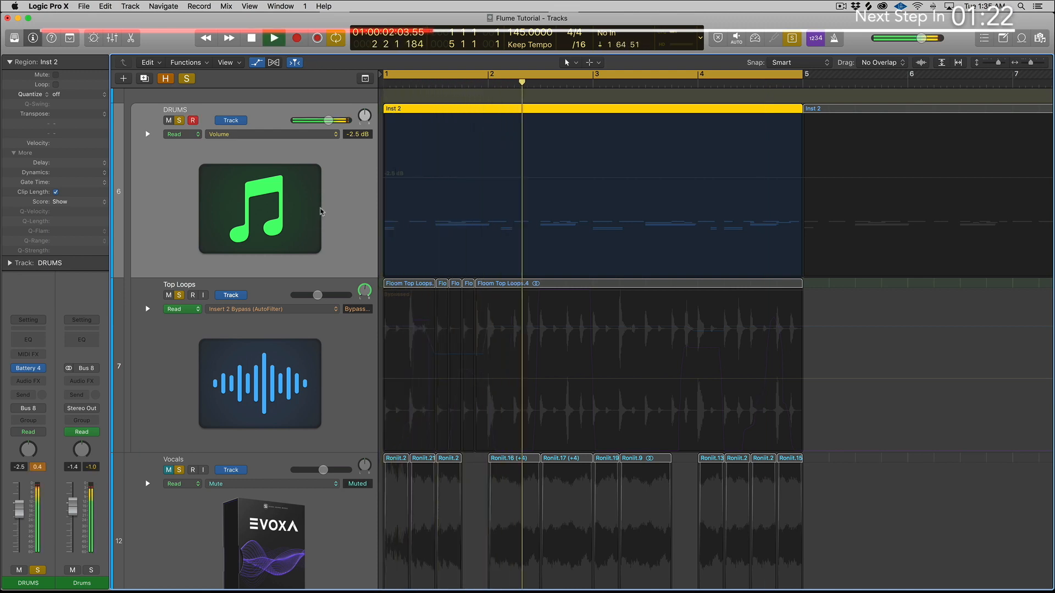
pyautogui.press('space')
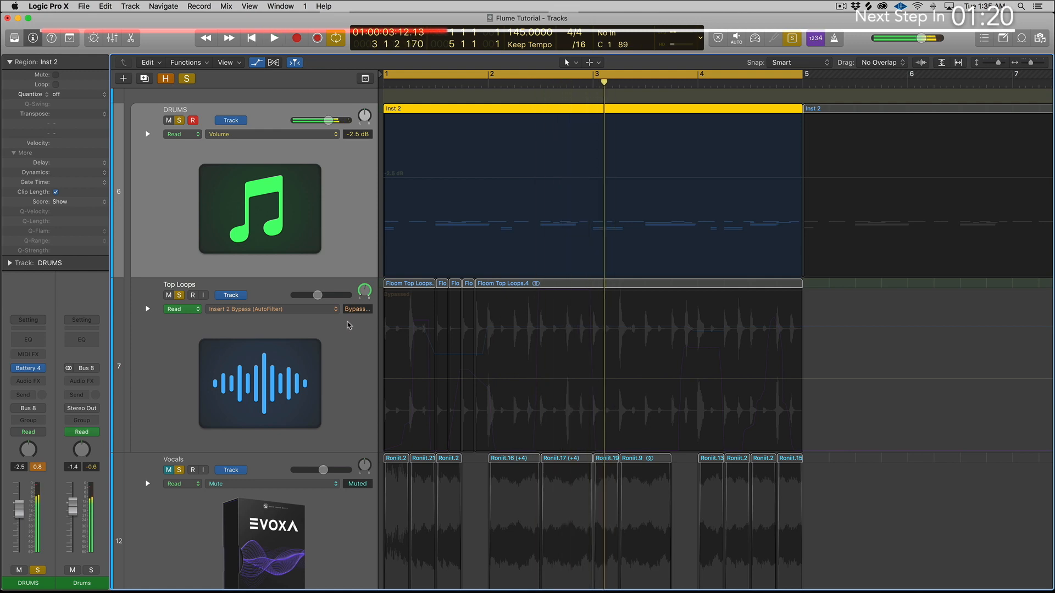
# Step: Solo the Top Loops regions and play them without the drums
pyautogui.click(350, 337)
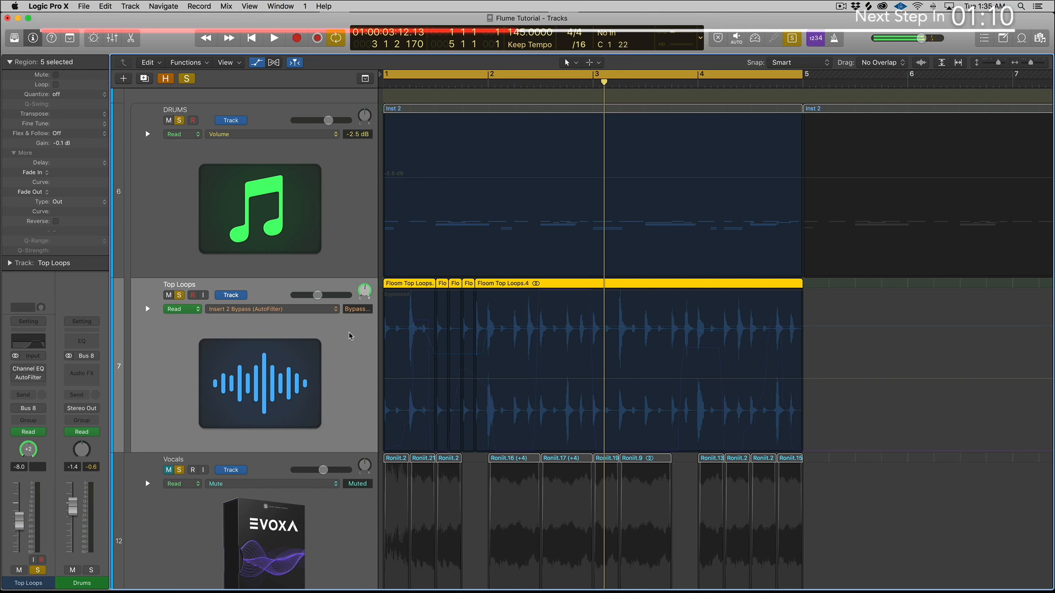
pyautogui.press('space')
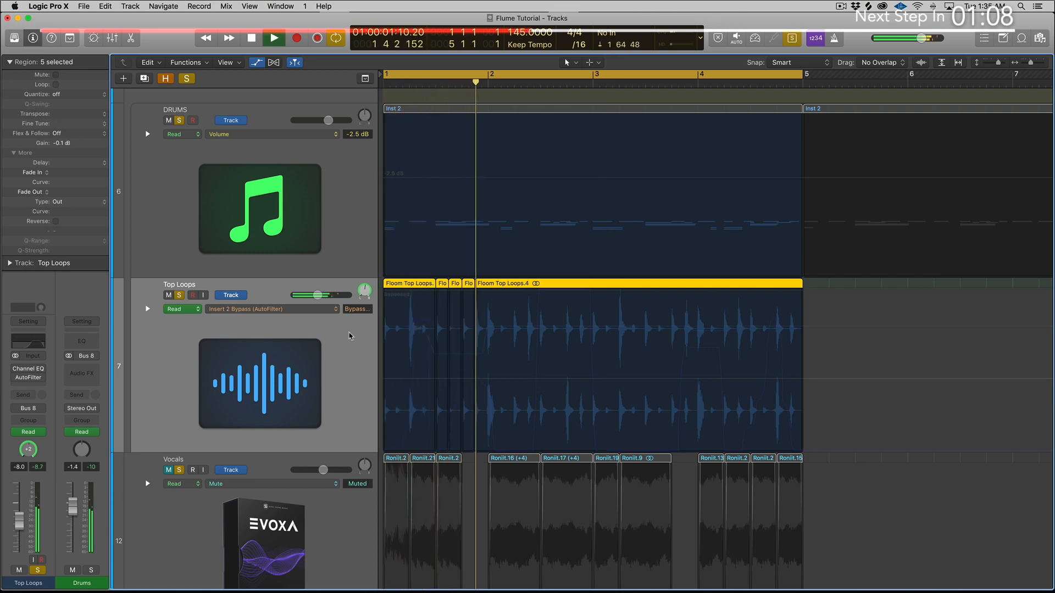
pyautogui.press('space')
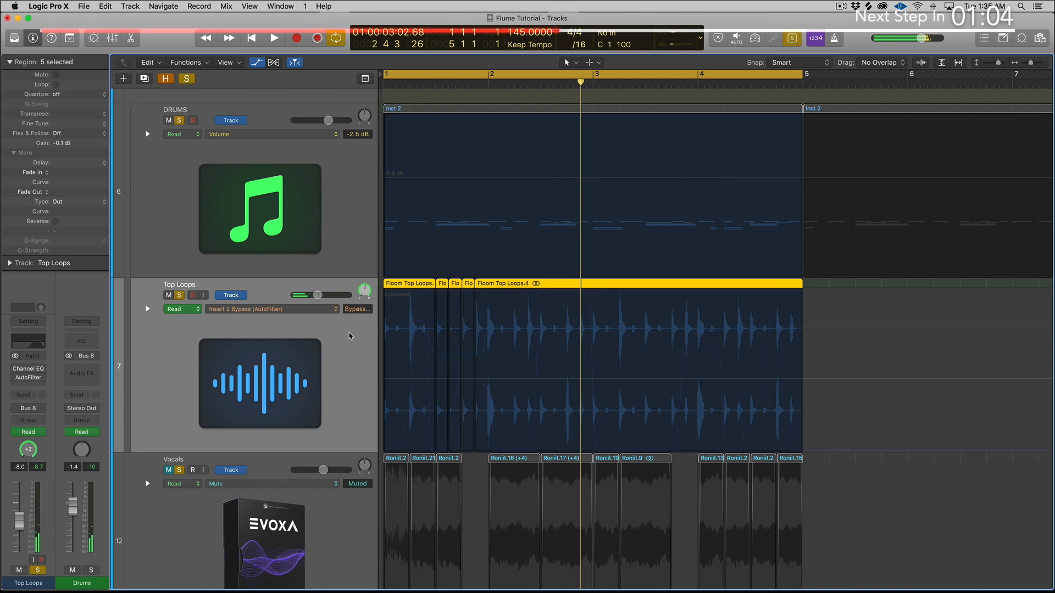
# Step: Expand the Top Loops automation lanes, examine the AutoFilter LFO cutoff modulation and rate curves, and collapse the lanes again
pyautogui.click(148, 309)
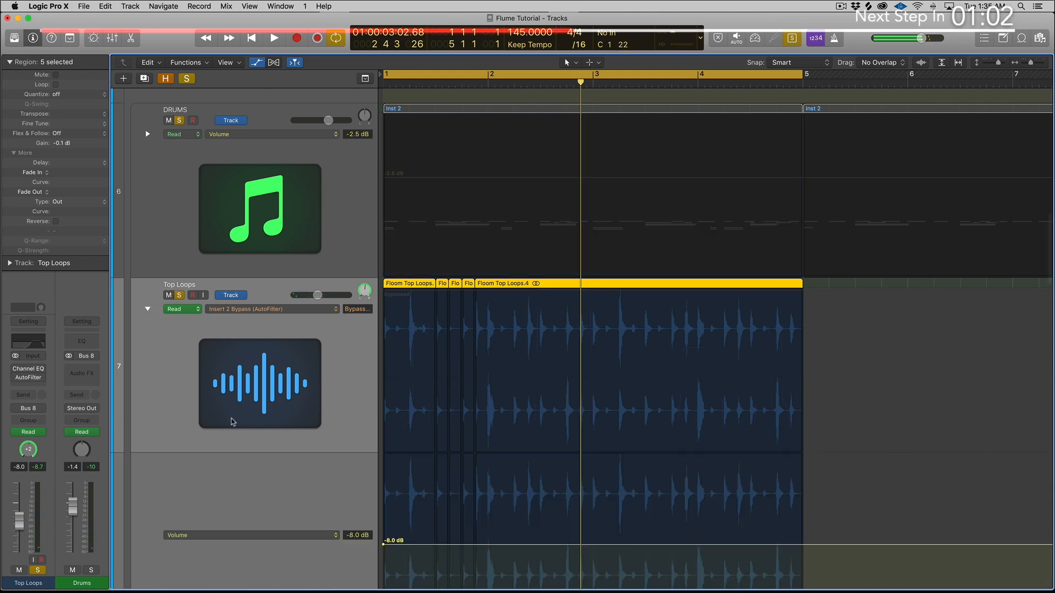
pyautogui.scroll(-8, 233, 422)
pyautogui.scroll(4, 233, 422)
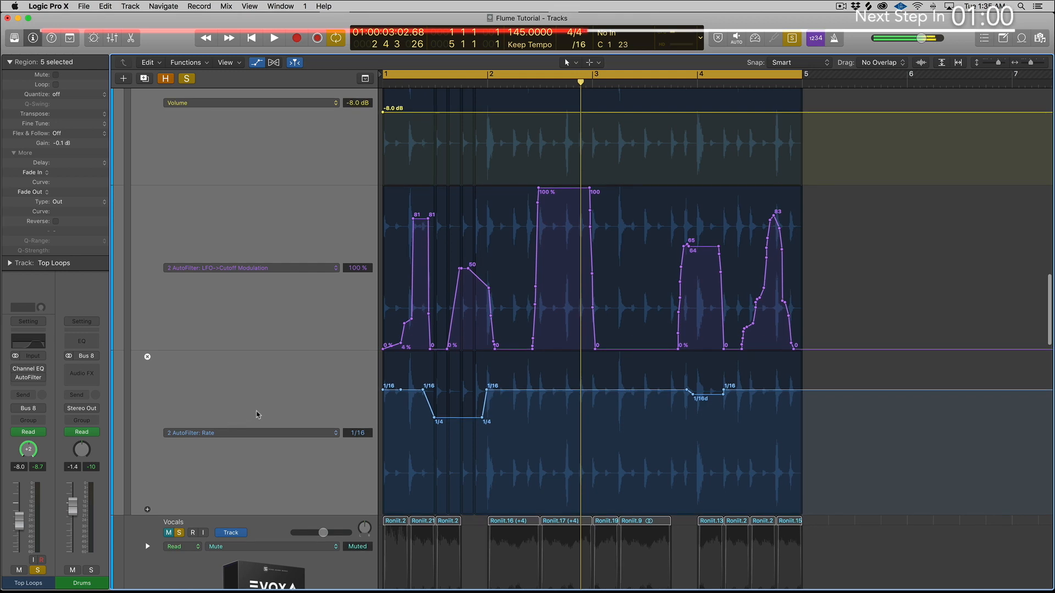
pyautogui.click(412, 345)
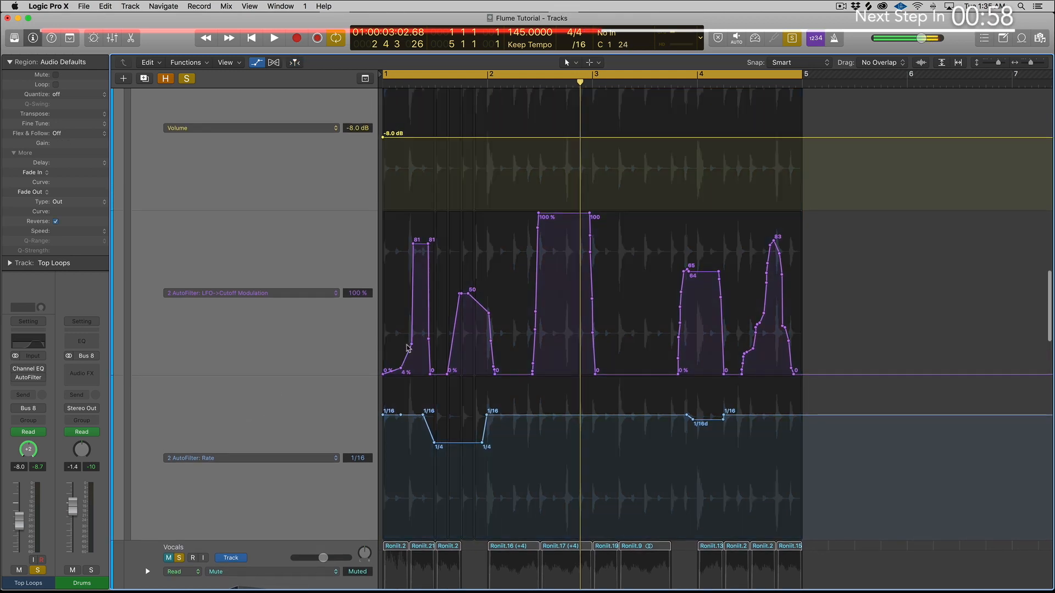
pyautogui.scroll(5, 316, 193)
pyautogui.click(309, 208)
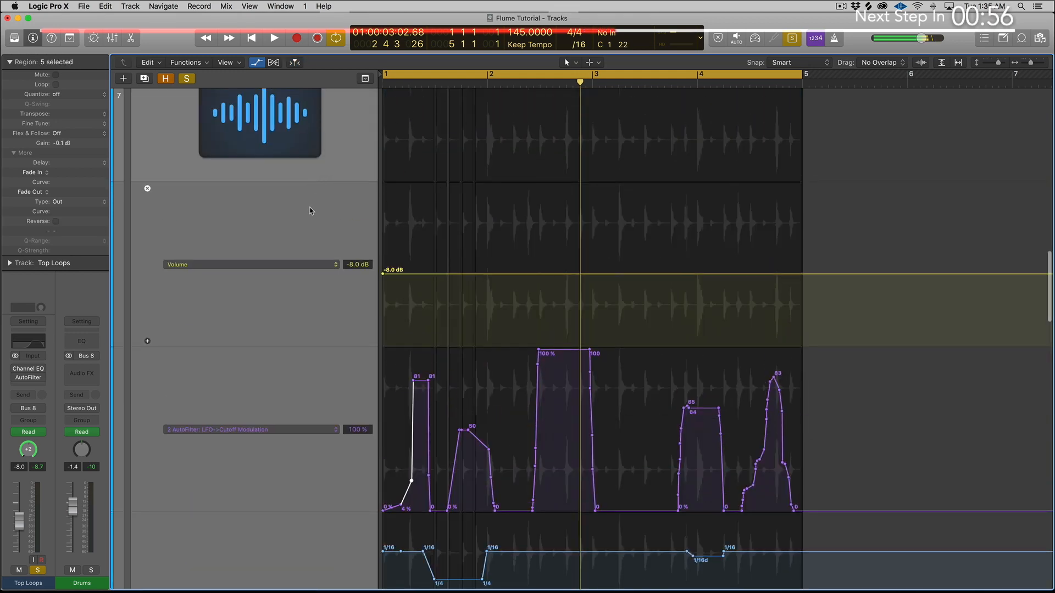
pyautogui.scroll(5, 324, 214)
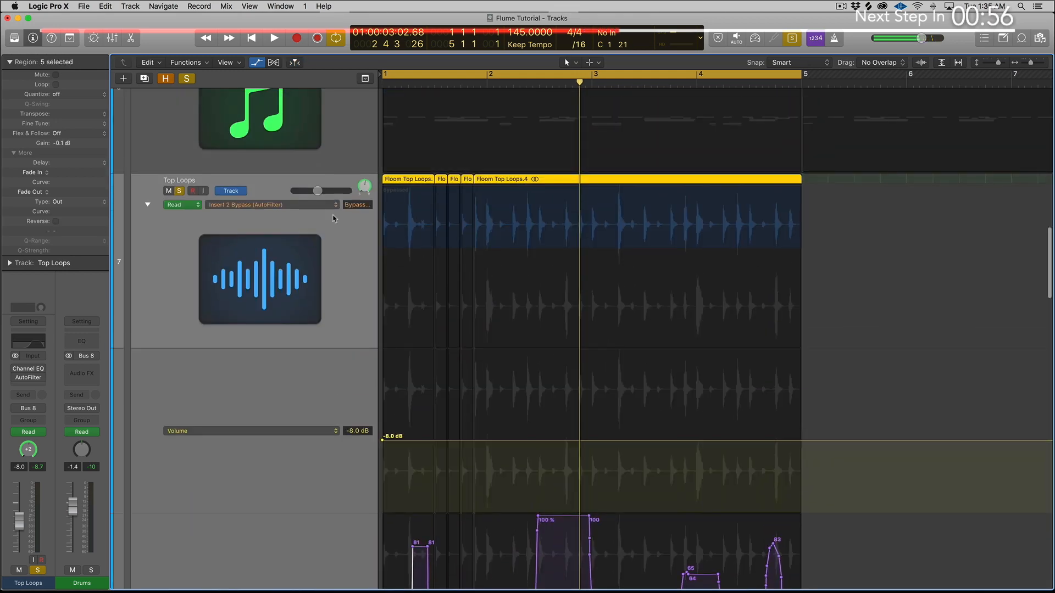
pyautogui.click(147, 205)
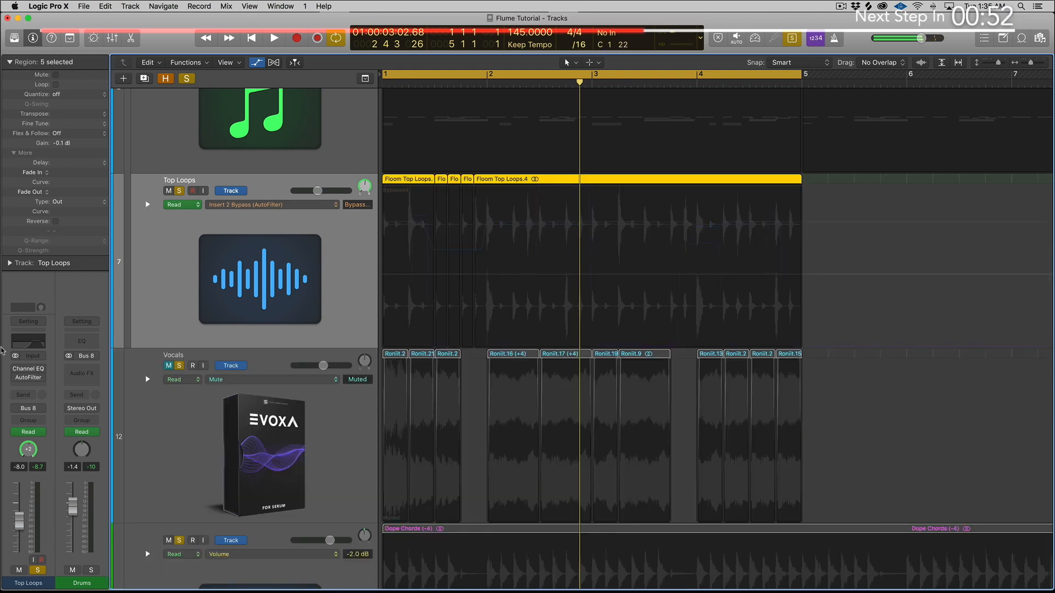
# Step: Enable the AutoFilter on the Top Loops track and expand its automation lanes down to the AutoFilter rate
pyautogui.click(15, 378)
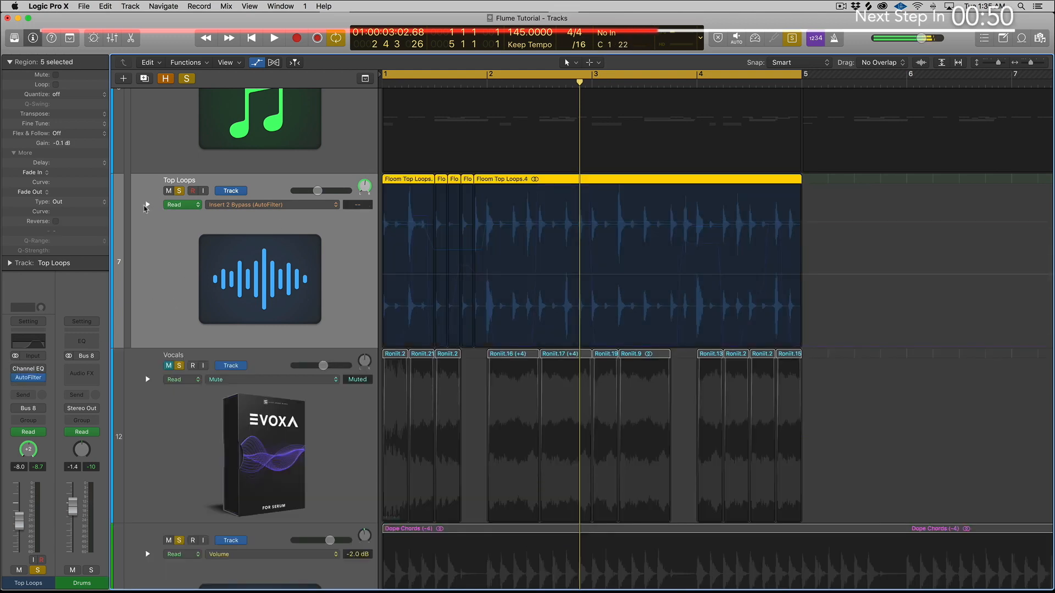
pyautogui.click(148, 206)
pyautogui.scroll(-10, 275, 246)
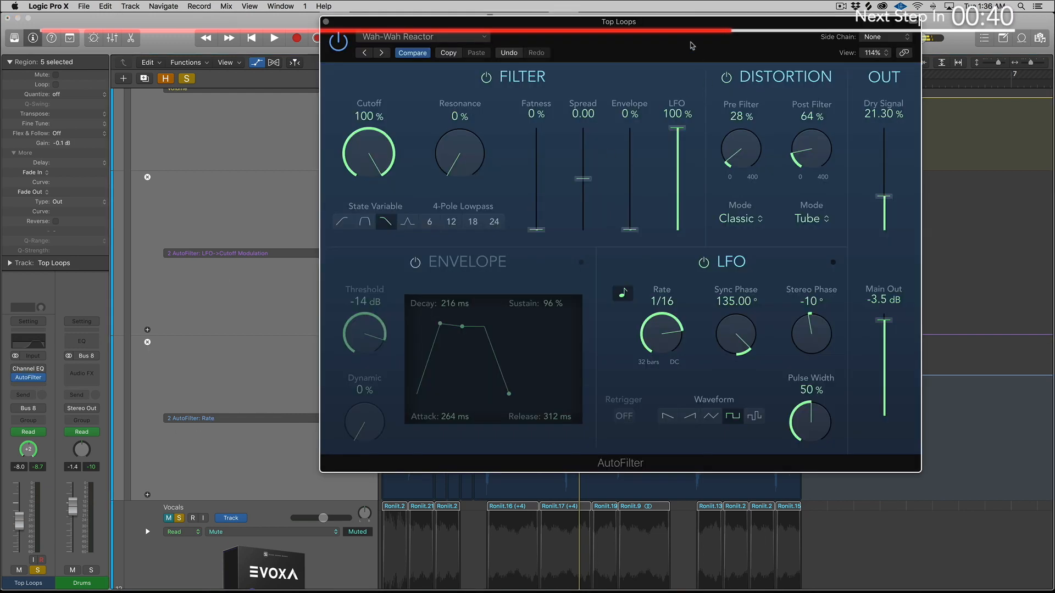
# Step: Play the Top Loops with the AutoFilter window open to watch its automated LFO settings, and close the window
pyautogui.moveTo(690, 41); pyautogui.dragTo(615, 92)
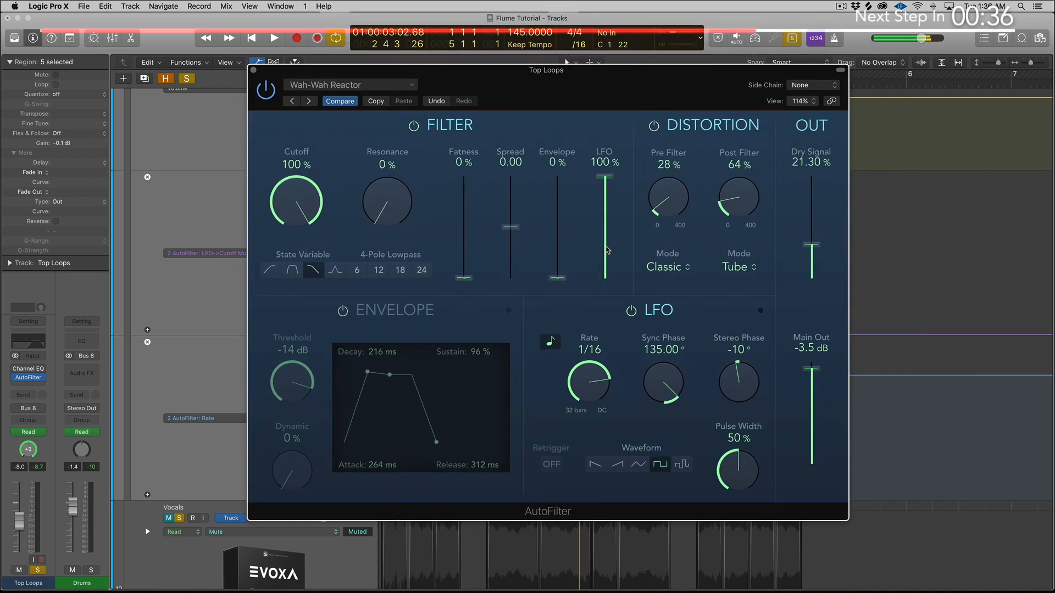
pyautogui.press('space')
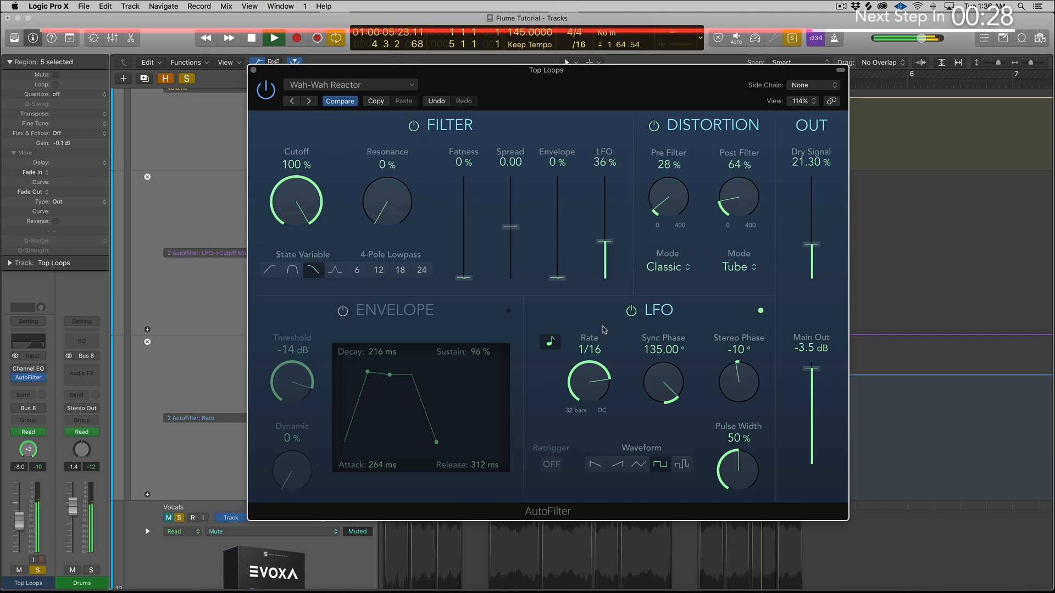
pyautogui.press('space')
pyautogui.click(254, 71)
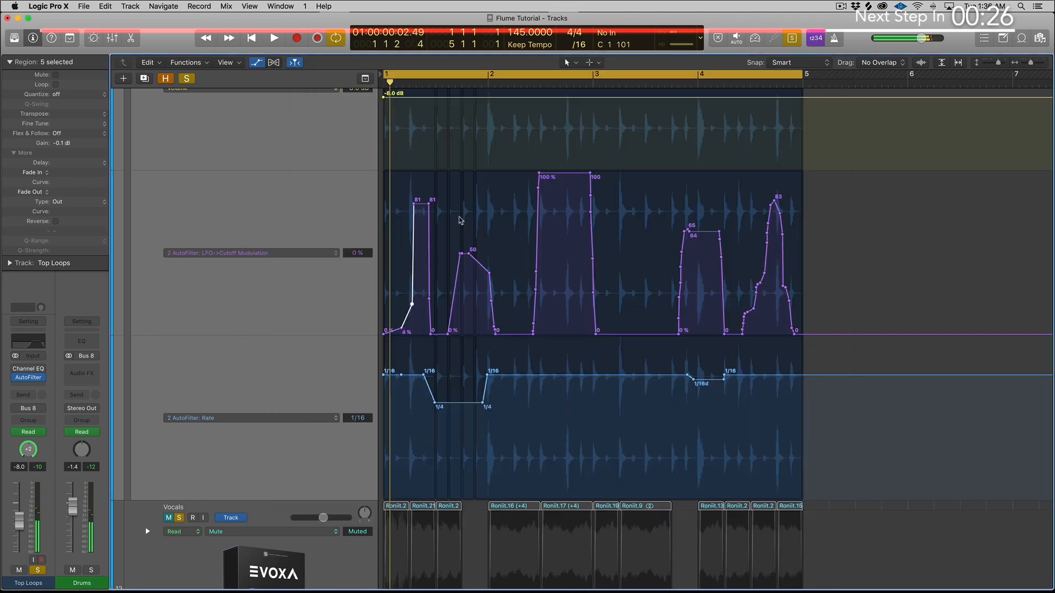
# Step: Hide the track automation, select the DRUMS and Top Loops regions in bars 1 to 4, and play them together
pyautogui.scroll(3, 459, 225)
pyautogui.scroll(-10, 460, 228)
pyautogui.scroll(15, 460, 231)
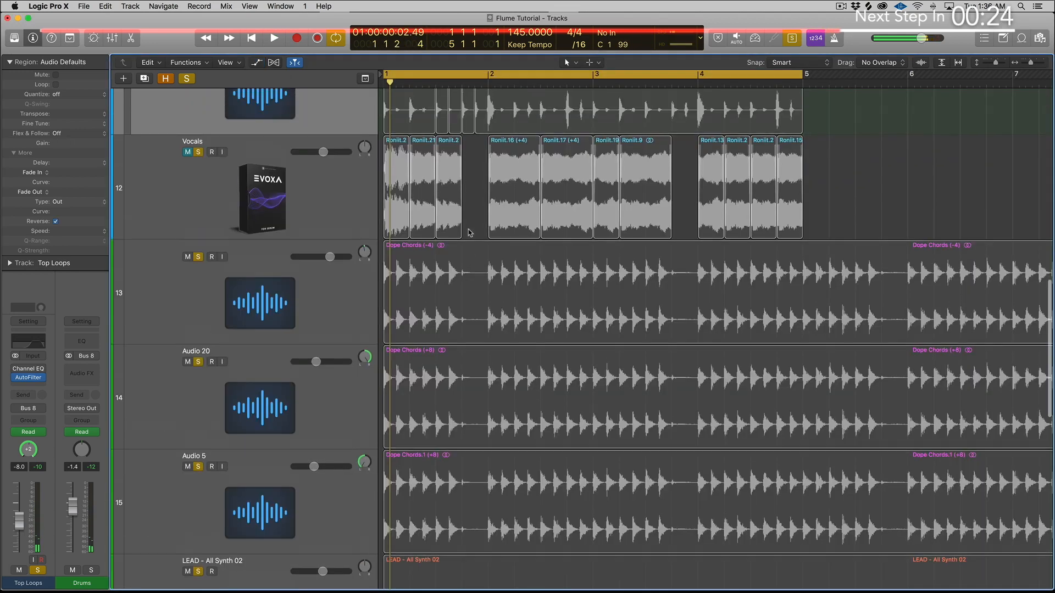
pyautogui.scroll(-2, 468, 242)
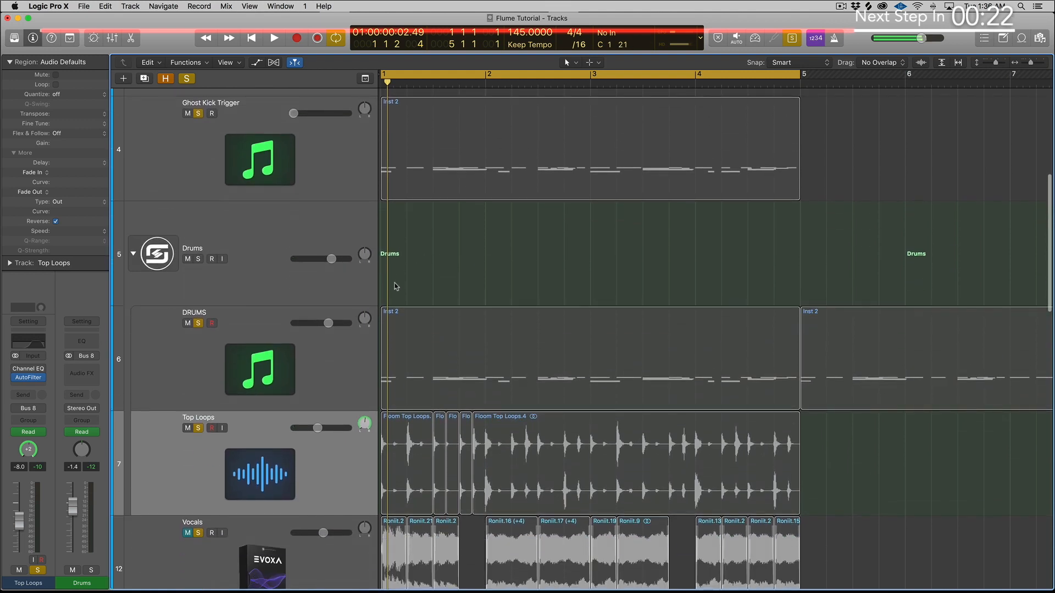
pyautogui.moveTo(427, 269); pyautogui.dragTo(790, 454)
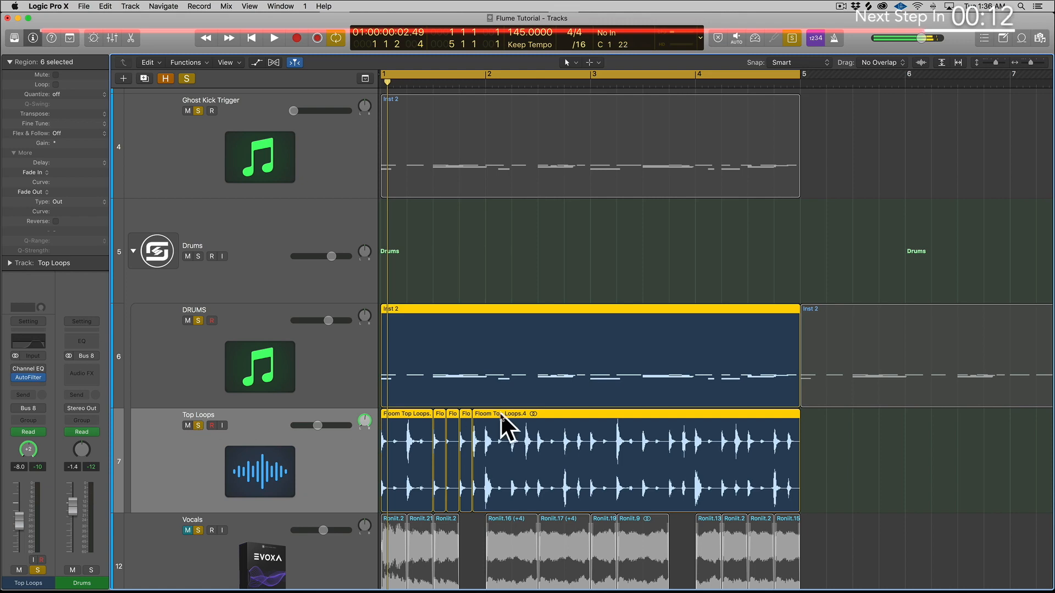
pyautogui.scroll(-5, 502, 430)
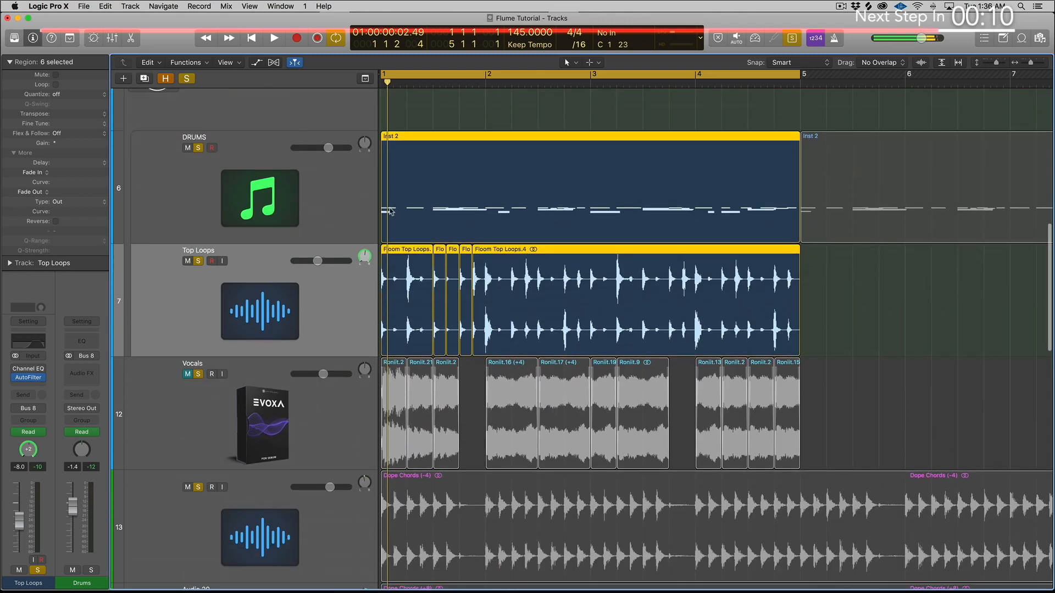
pyautogui.press('space')
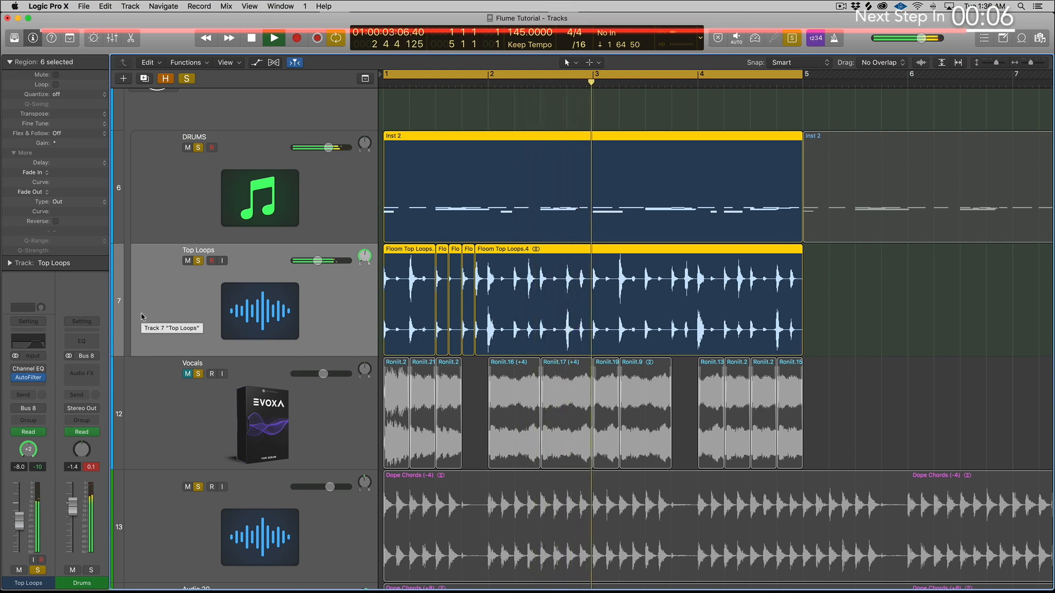
pyautogui.press('space')
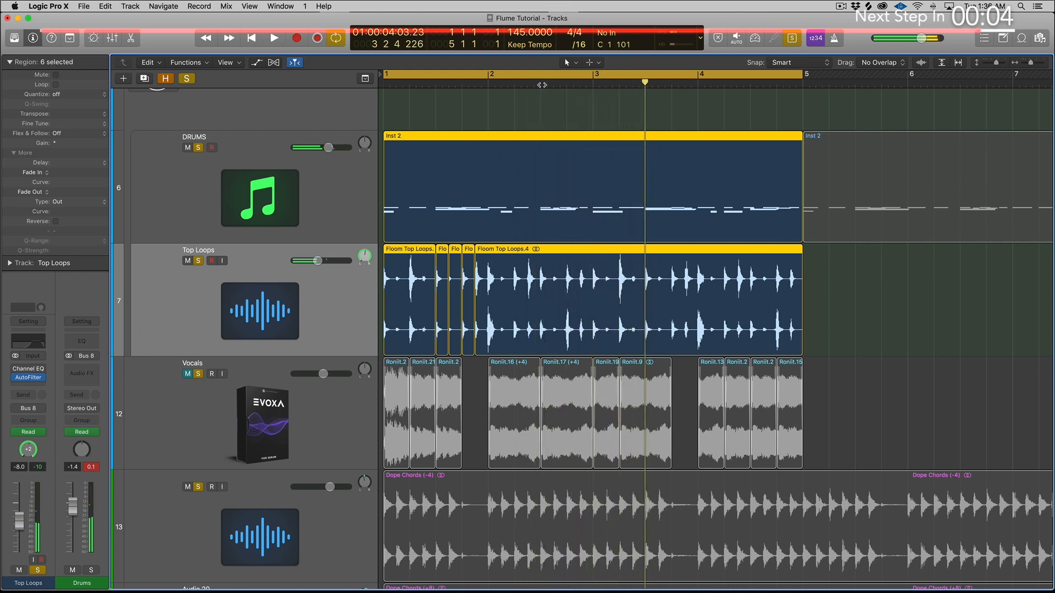
# Step: Play the soloed DRUMS and Top Loops from bar 2 with the AutoFilter active, and stop playback
pyautogui.click(542, 84)
pyautogui.press('space')
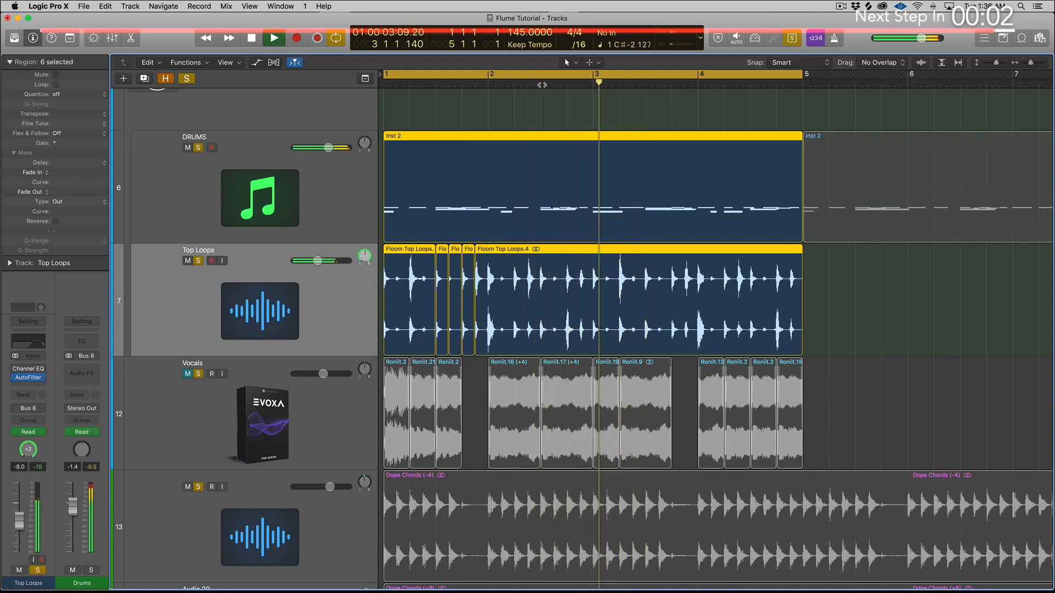
pyautogui.press('space')
# Step: Bypass the AutoFilter on the Top Loops track and play the drums again for comparison
pyautogui.click(14, 380)
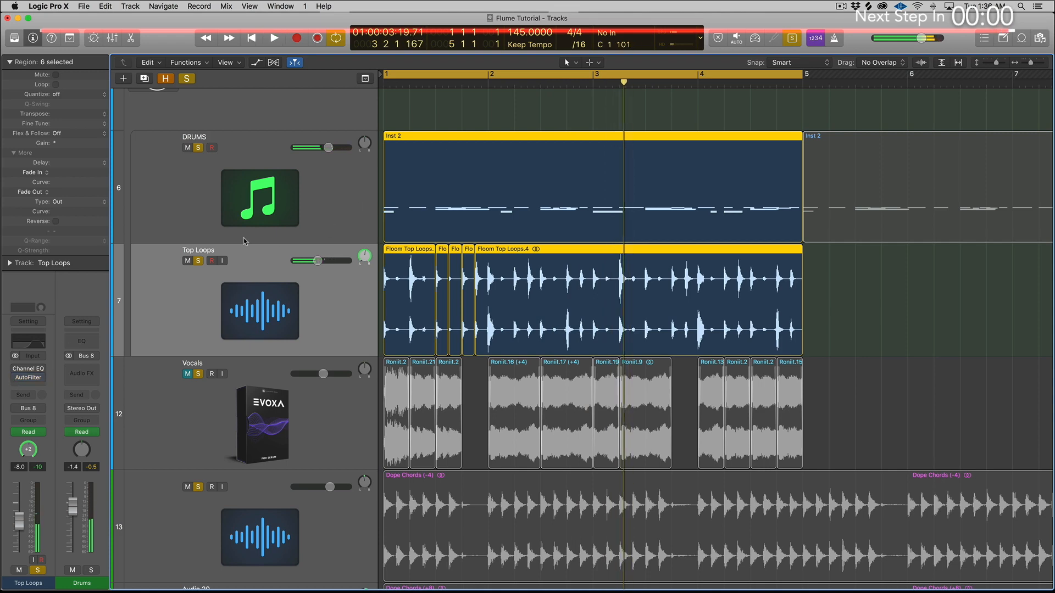
pyautogui.keyDown('shift'); pyautogui.click(494, 143); pyautogui.keyUp('shift')
pyautogui.click(562, 85)
pyautogui.press('space')
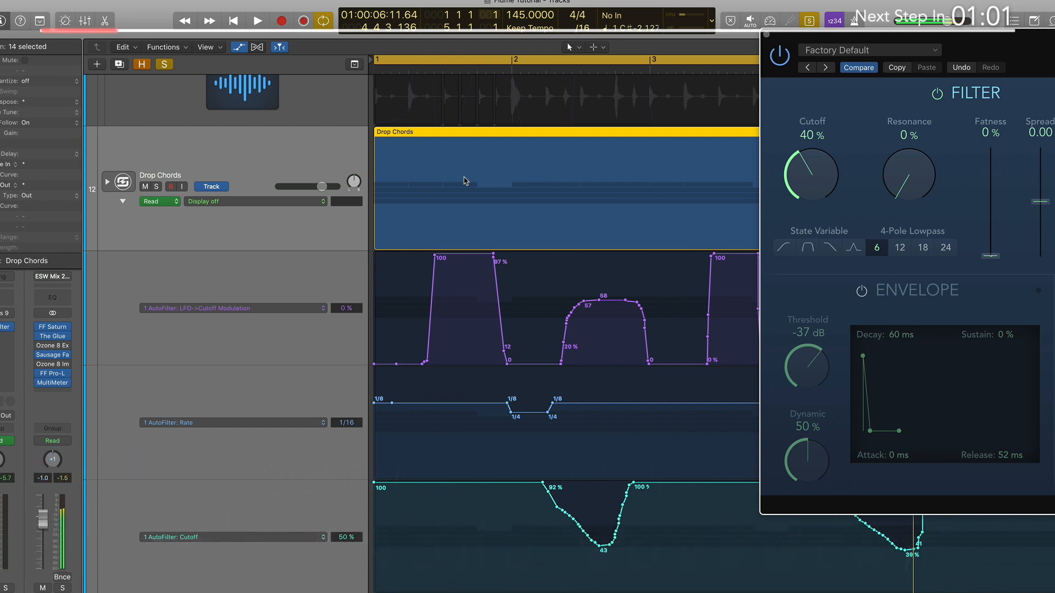
# Step: Examine the Drop Chords AutoFilter settings and its LFO cutoff modulation, rate and cutoff automation lanes, and play the soloed region
pyautogui.moveTo(820, 36); pyautogui.dragTo(418, 13)
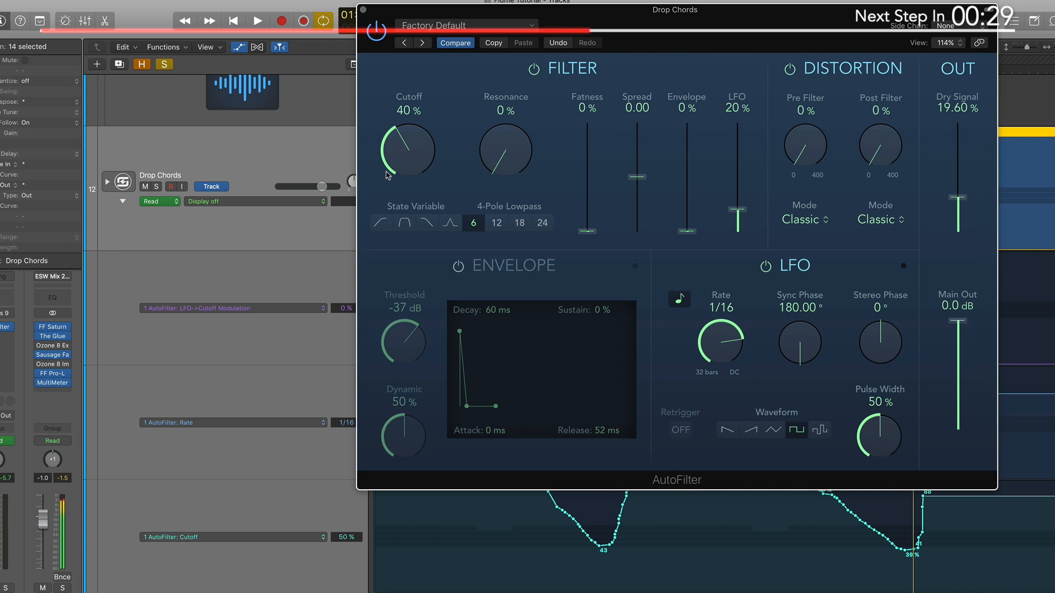
pyautogui.moveTo(383, 4); pyautogui.dragTo(834, 20)
pyautogui.hscroll(3, 435, 384)
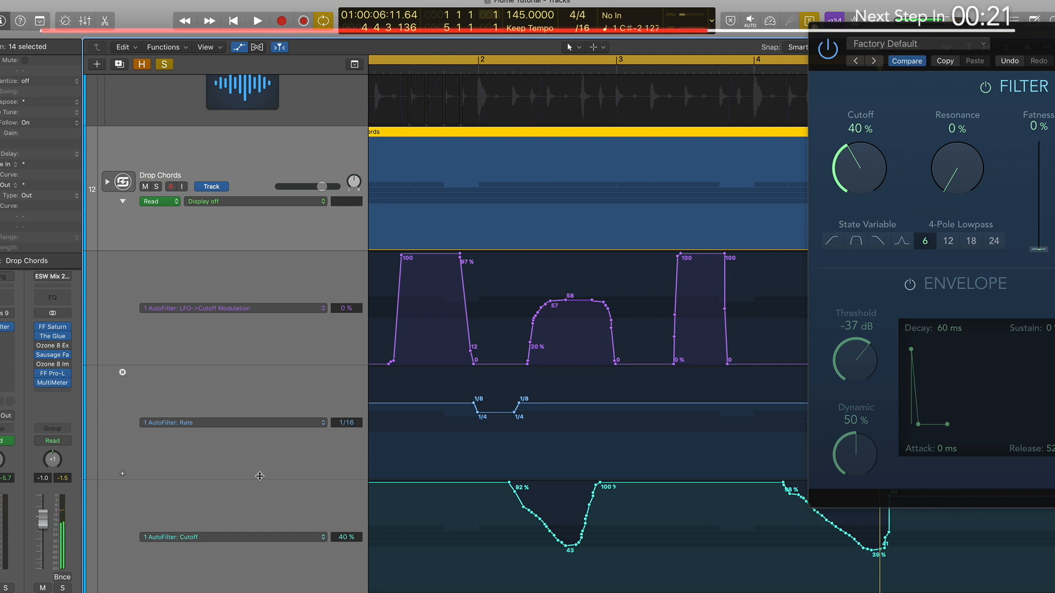
pyautogui.moveTo(260, 476); pyautogui.dragTo(256, 466)
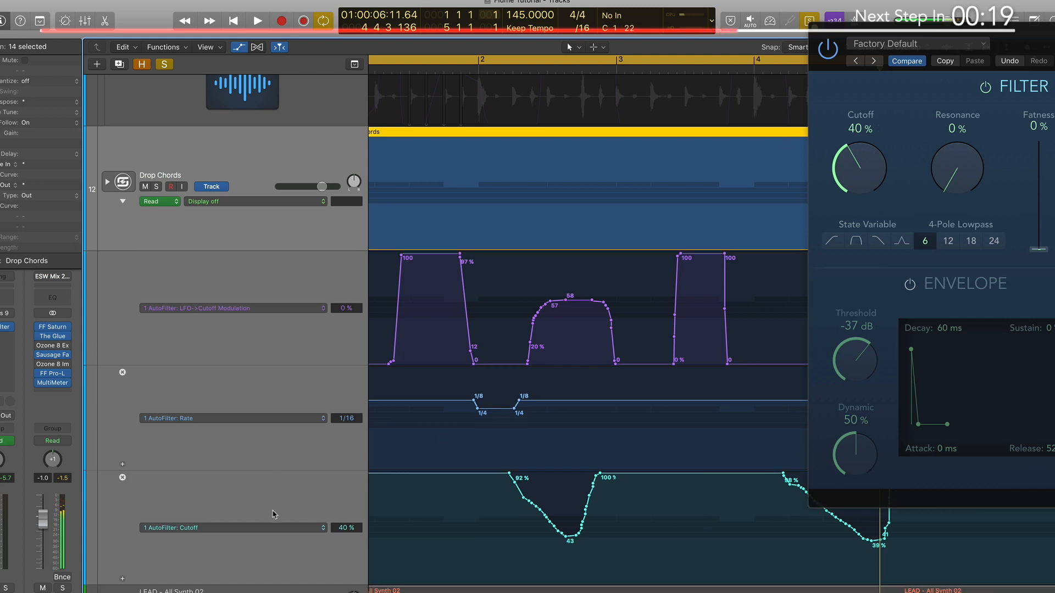
pyautogui.hscroll(-2, 471, 218)
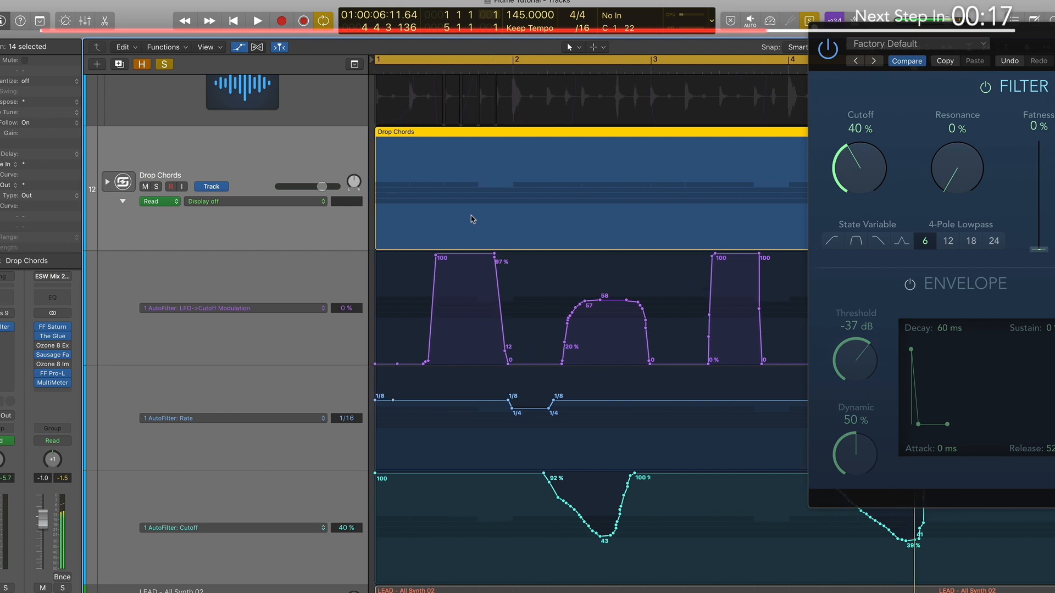
pyautogui.press('space')
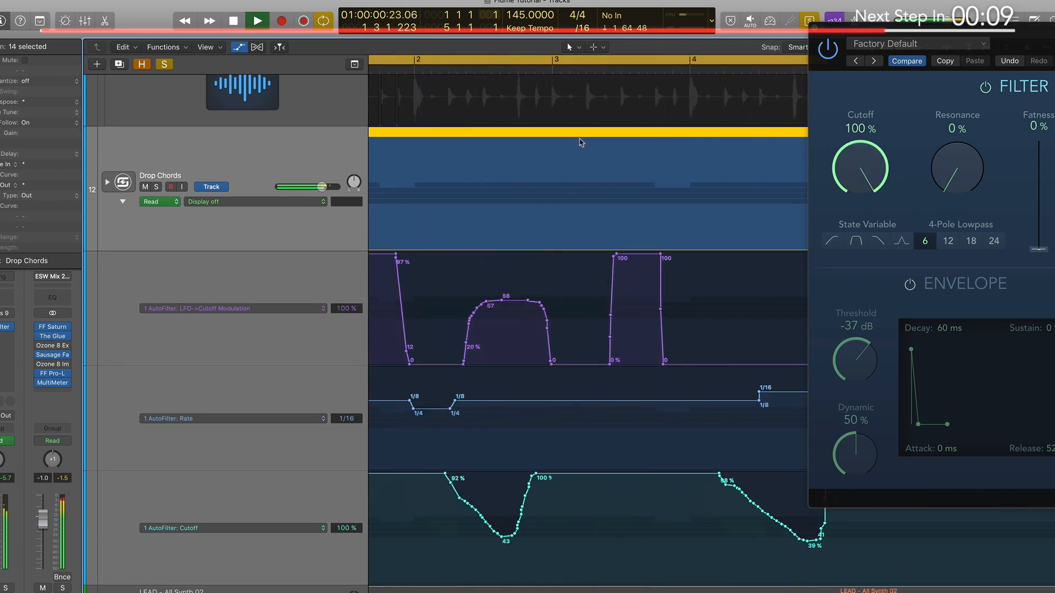
pyautogui.press('space')
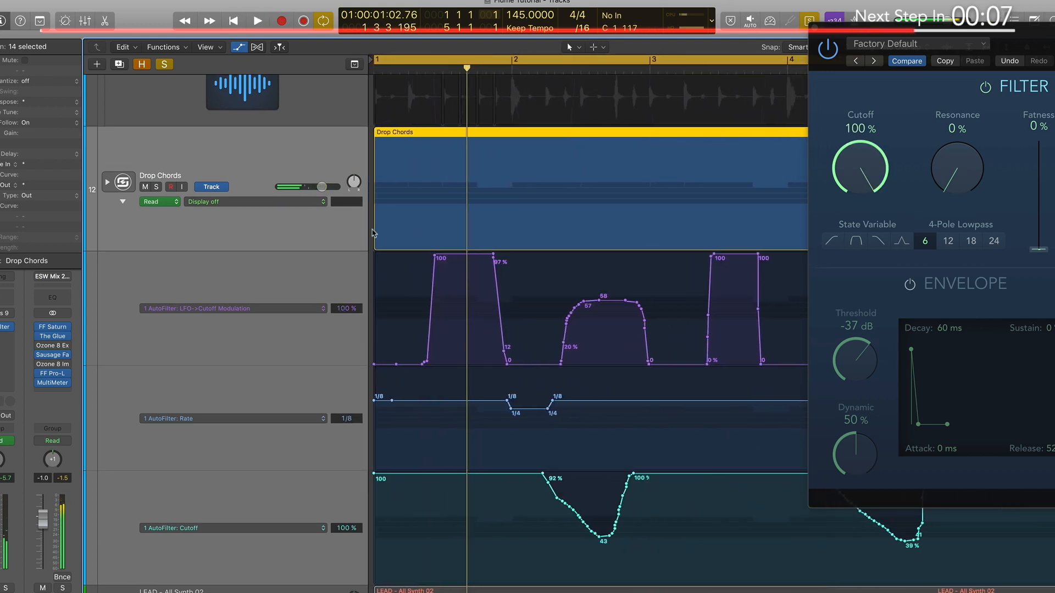
# Step: Turn off solo for the Drop Chords region, play it with the other tracks, and set the Drop Chords volume to +0.3 dB
pyautogui.hotkey('ctrl', 's')
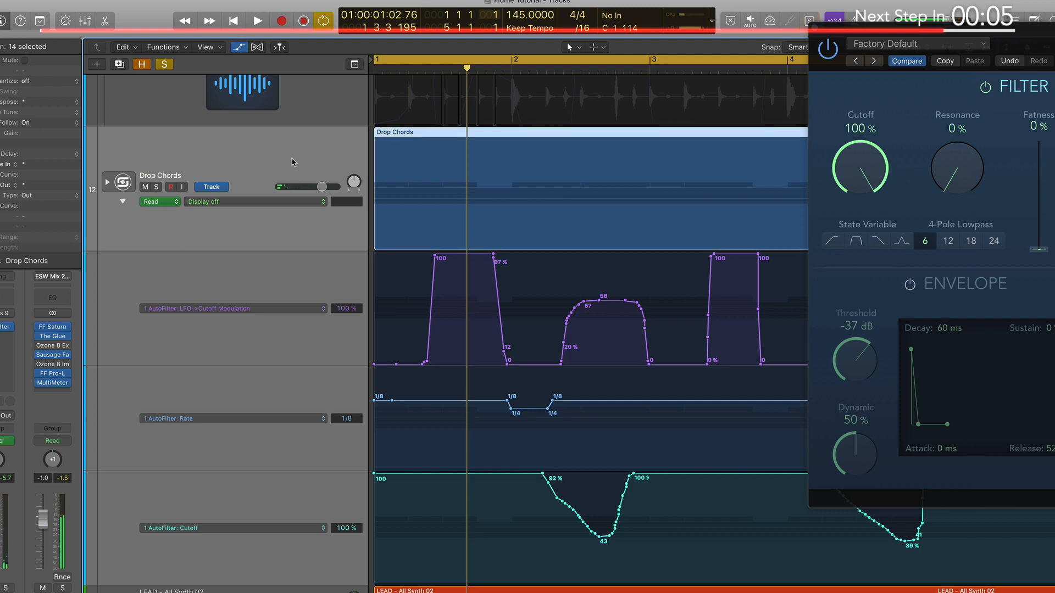
pyautogui.press('space')
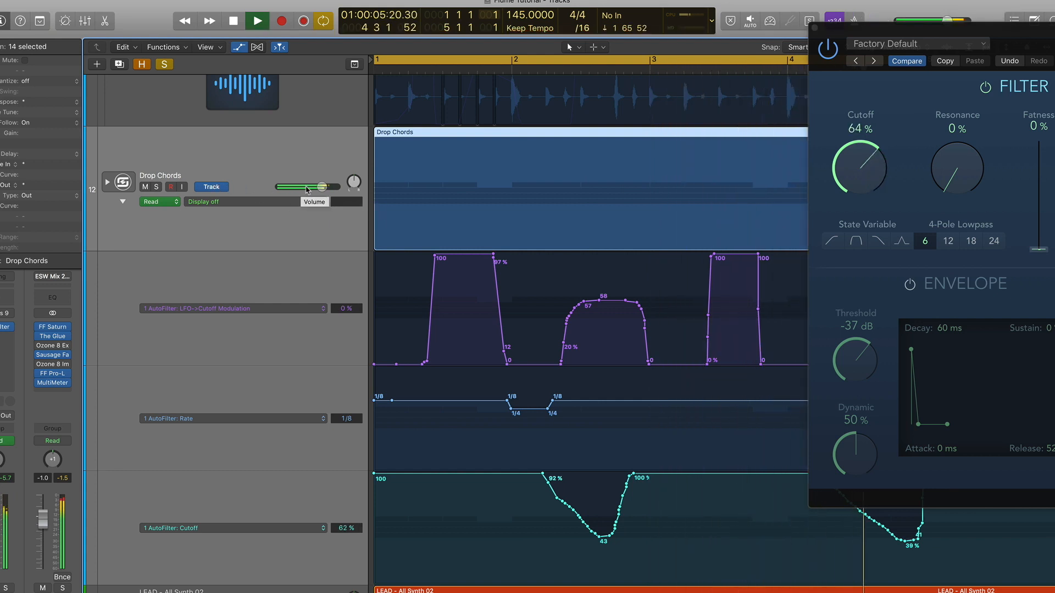
pyautogui.click(306, 189)
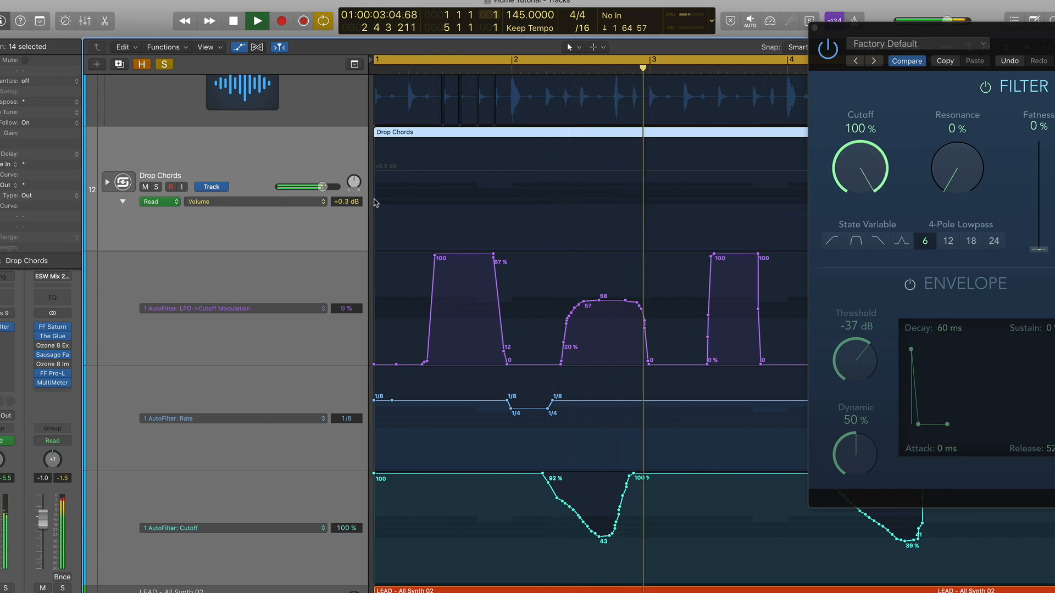
# Step: Reduce the track heights to view the Drop Chords alongside the drum, lead and vocal chop tracks during playback
pyautogui.scroll(5, 375, 203)
pyautogui.scroll(-4, 376, 203)
pyautogui.press('super+Up')
pyautogui.press('super+Up')
pyautogui.press('super+Up')
pyautogui.press('super+Up')
pyautogui.press('super+Up')
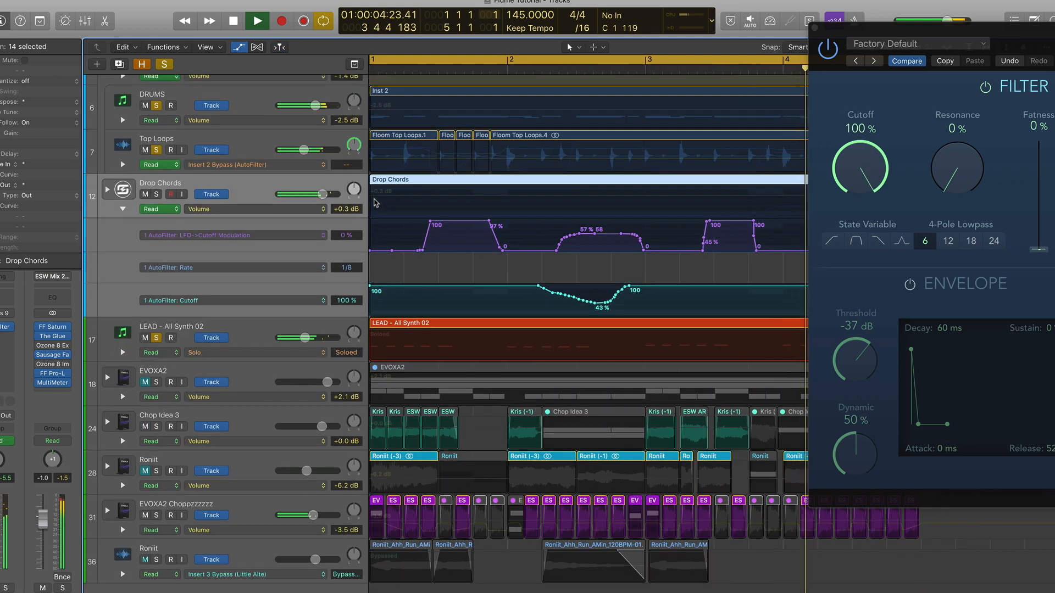
pyautogui.scroll(2, 376, 203)
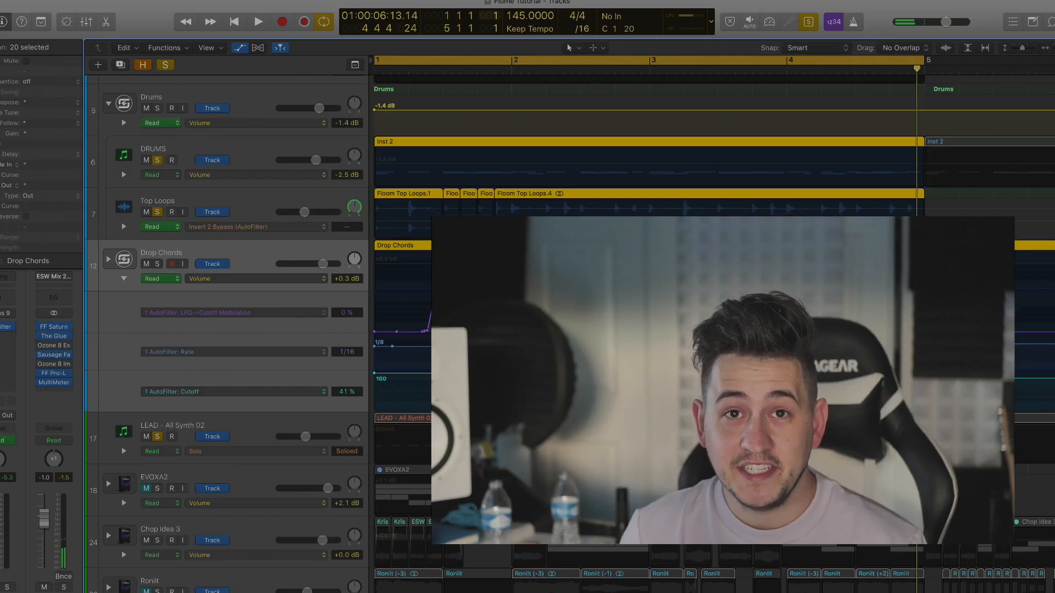